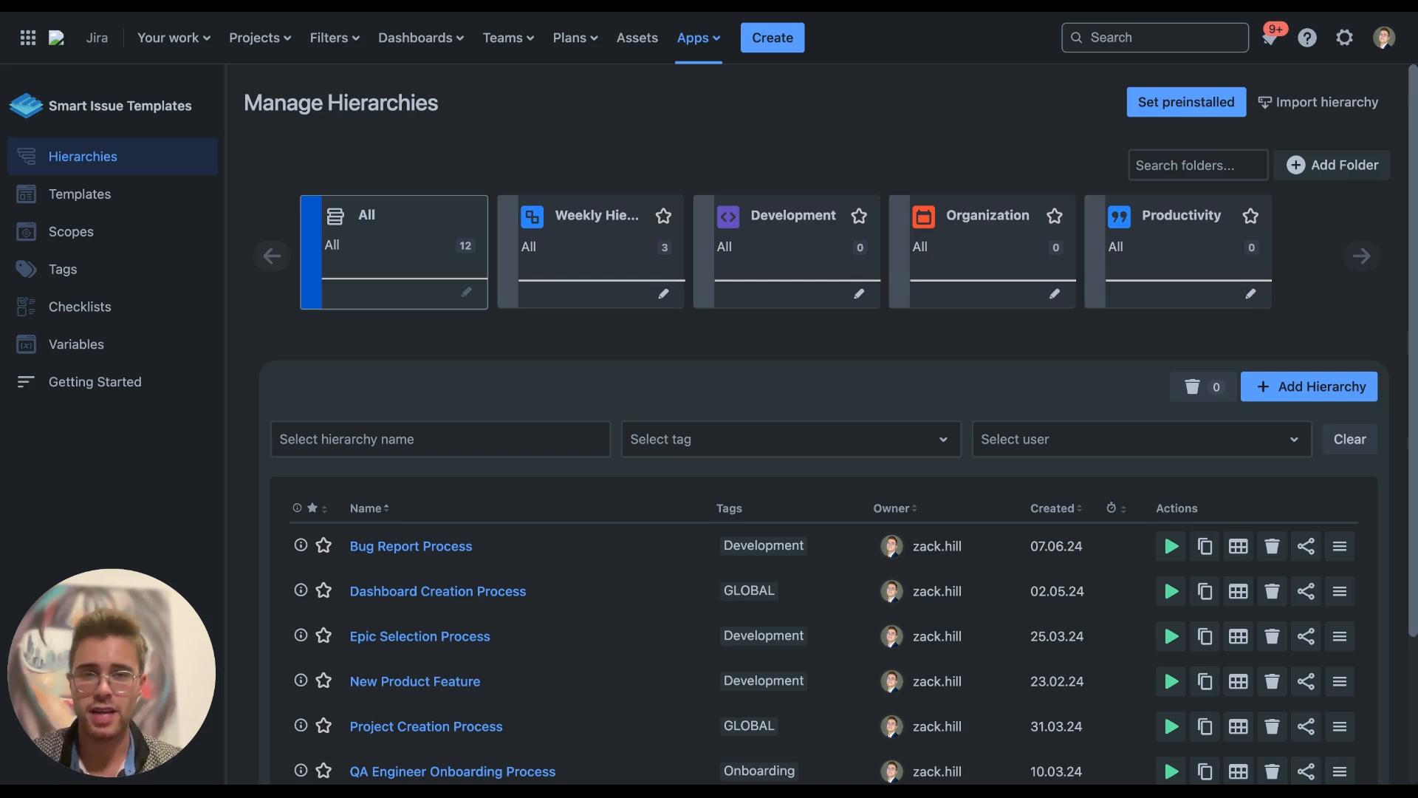
# Look at the preinstalled-hierarchies department options, dismiss them, then try importing a hierarchy from a file
pyautogui.click(1167, 106)
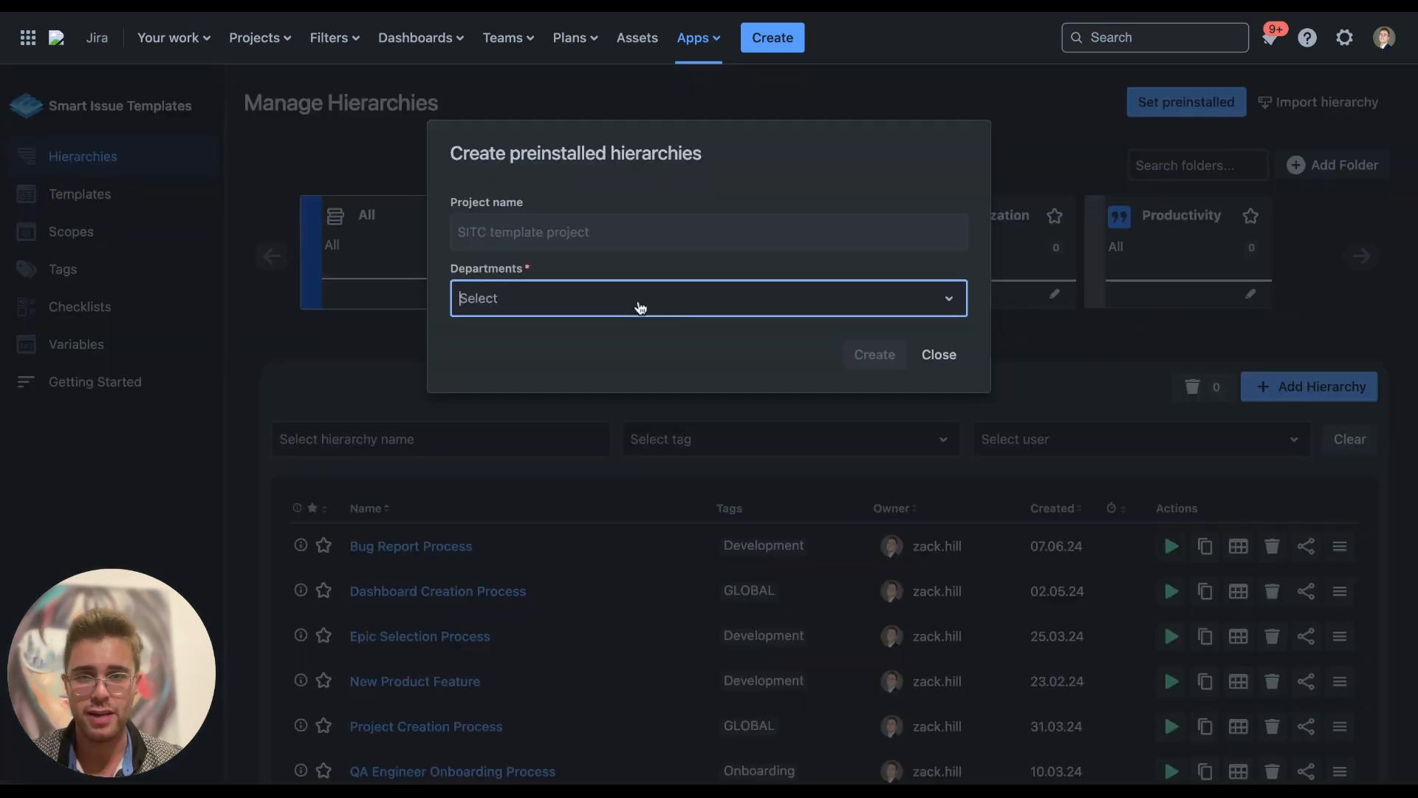
pyautogui.click(940, 361)
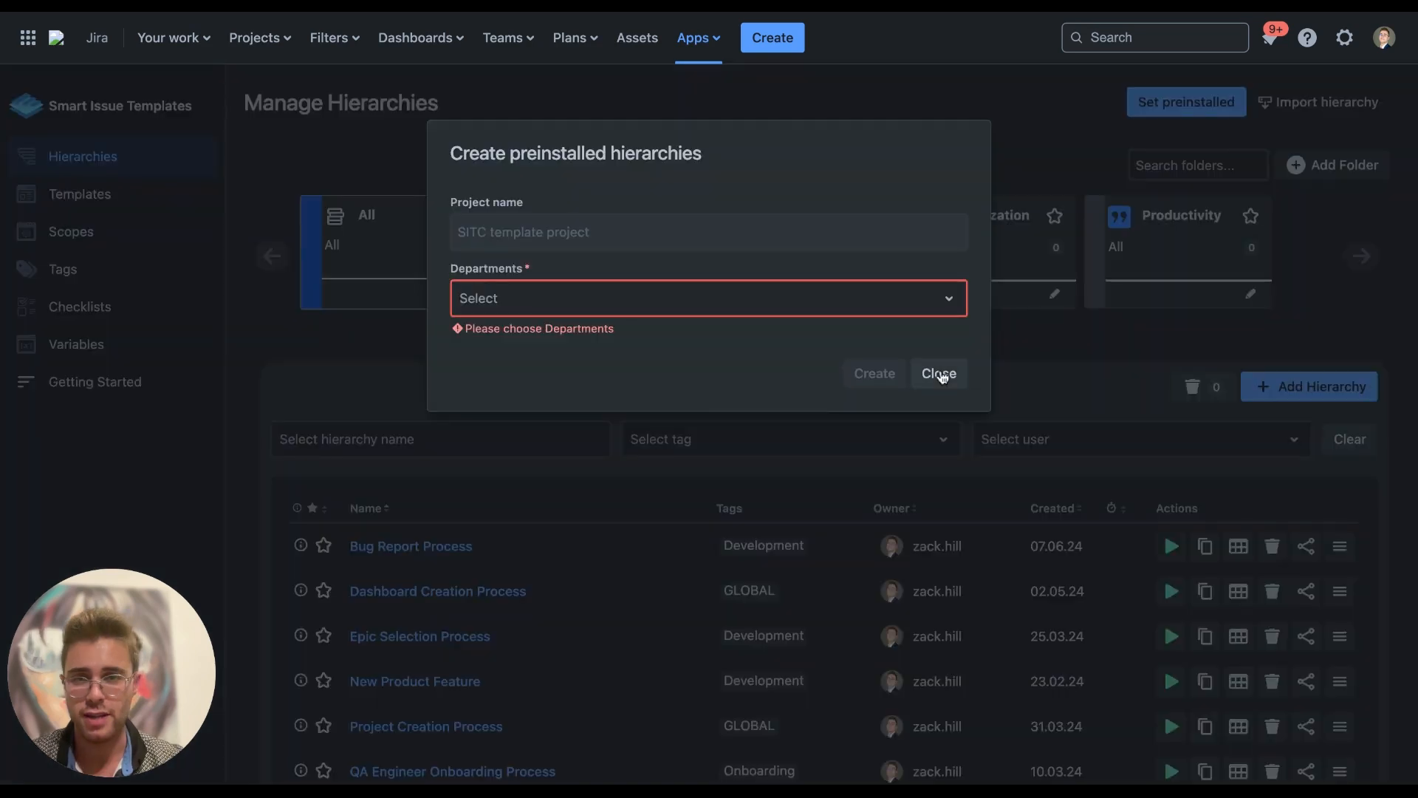
pyautogui.click(939, 374)
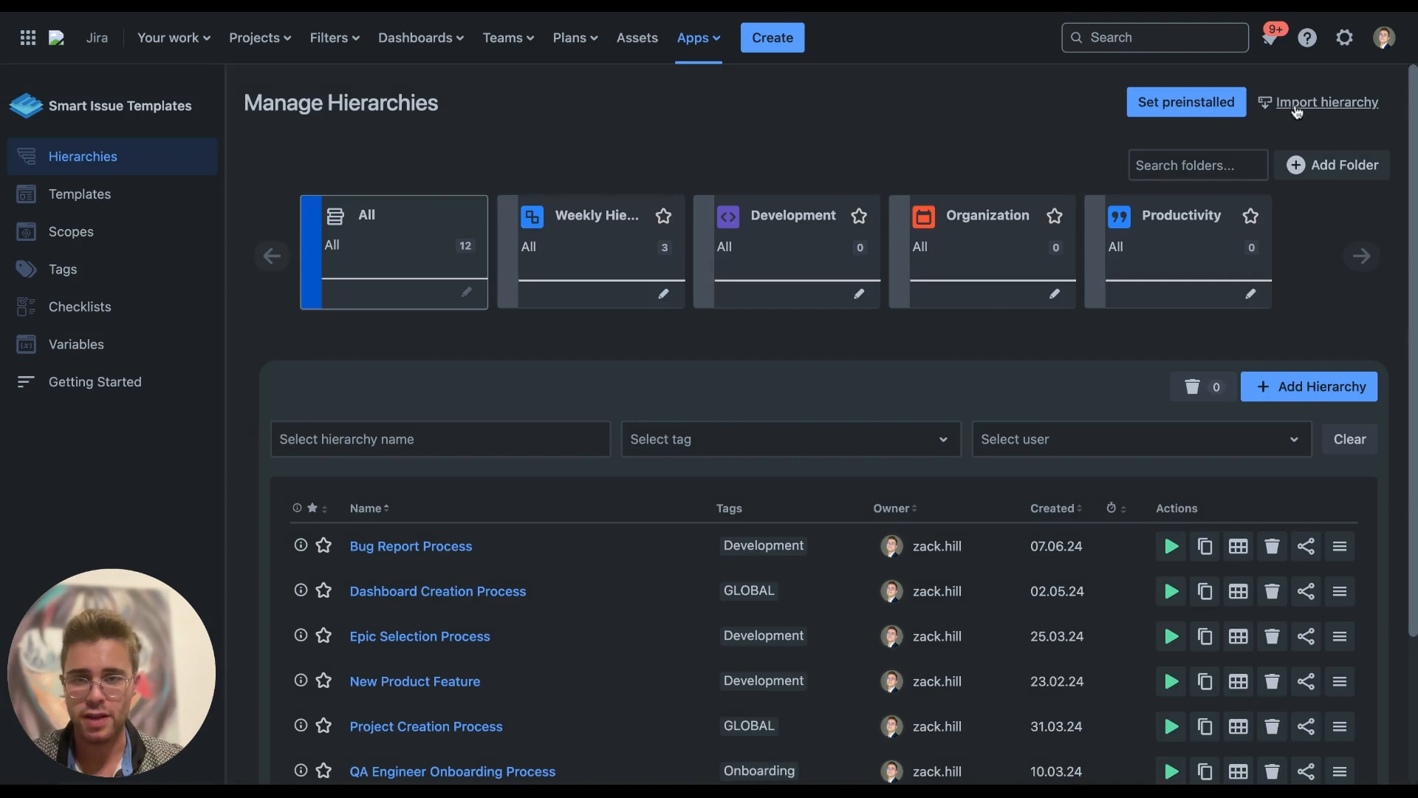
pyautogui.click(1296, 107)
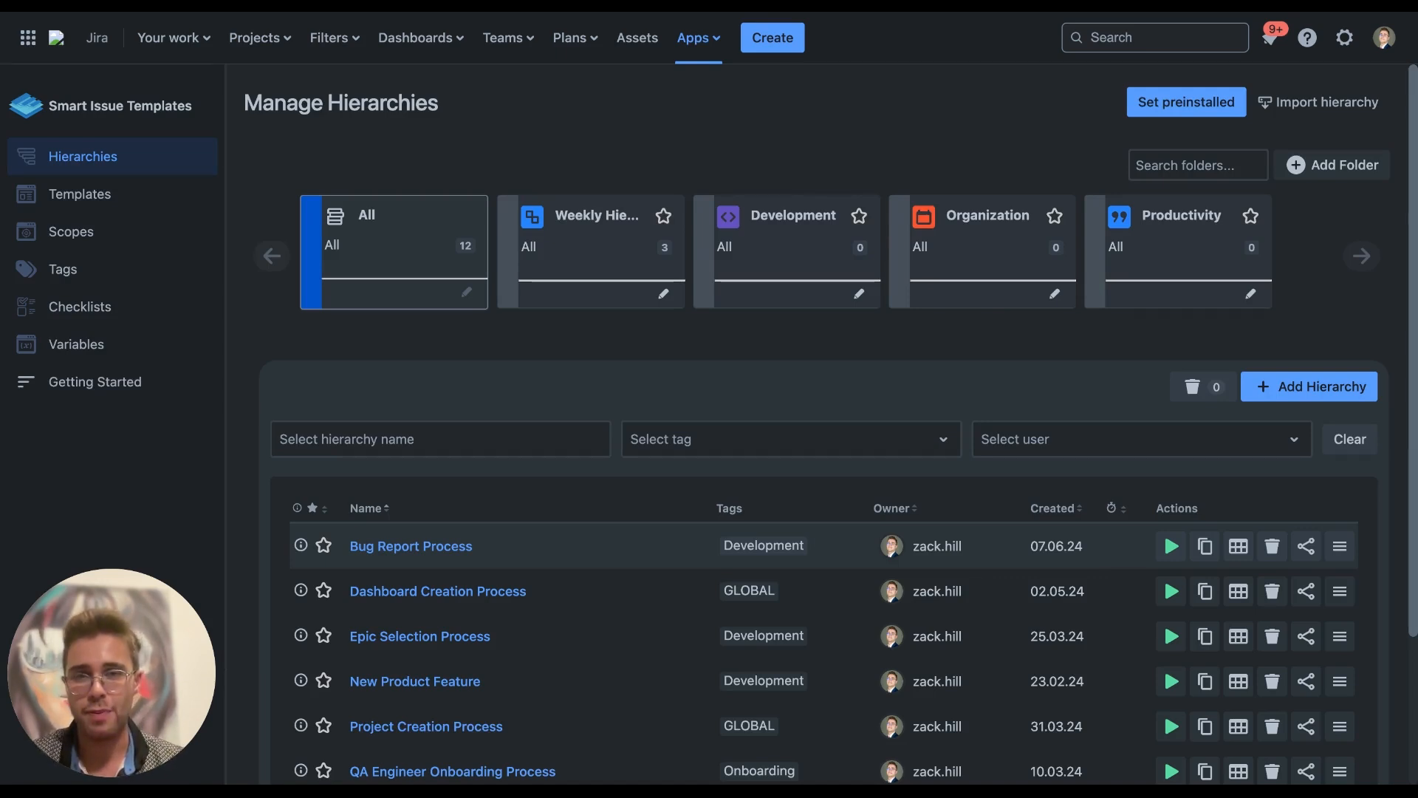
# Scroll the hierarchy list and open Sprint Change Management Process
pyautogui.scroll(-3, 820, 443)
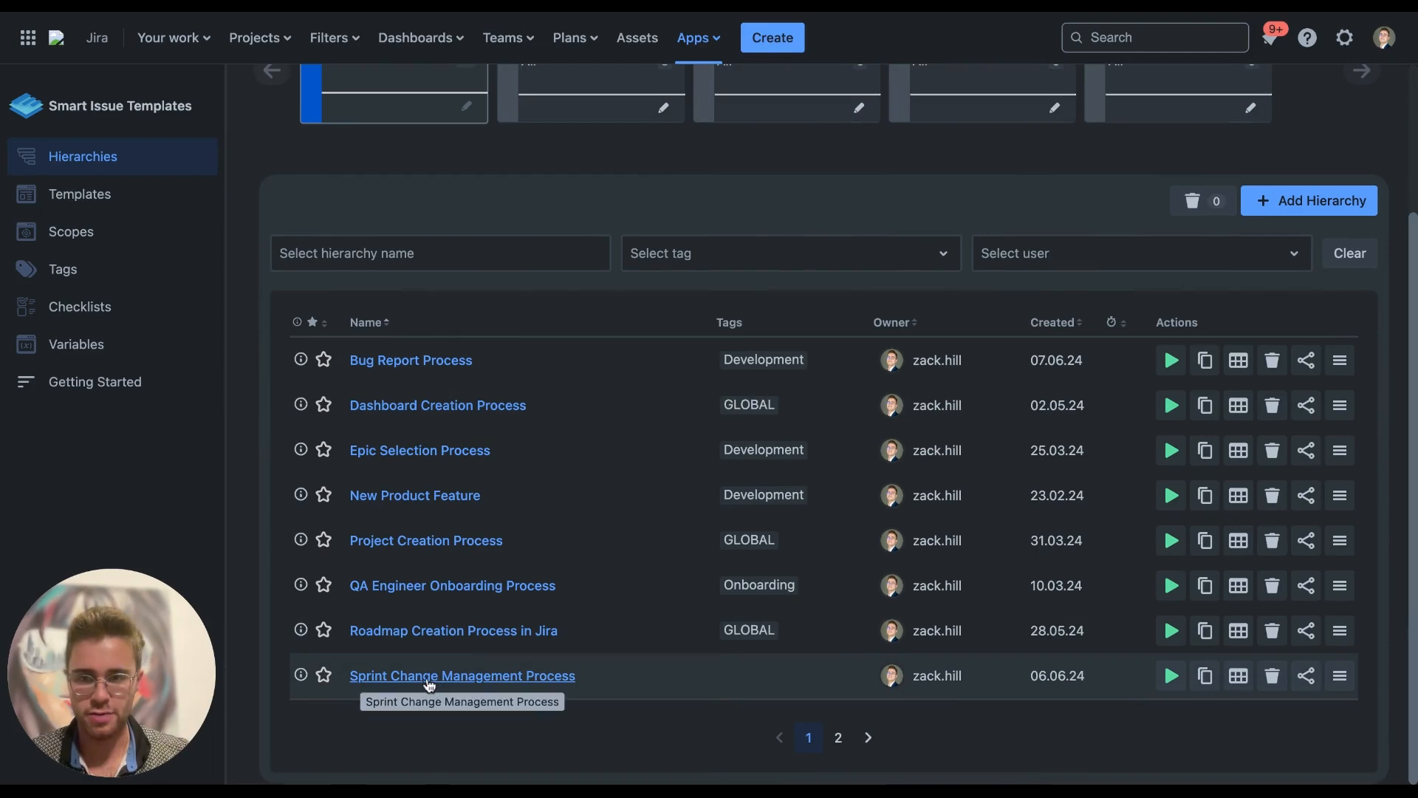
pyautogui.scroll(3, 428, 709)
pyautogui.scroll(-3, 363, 230)
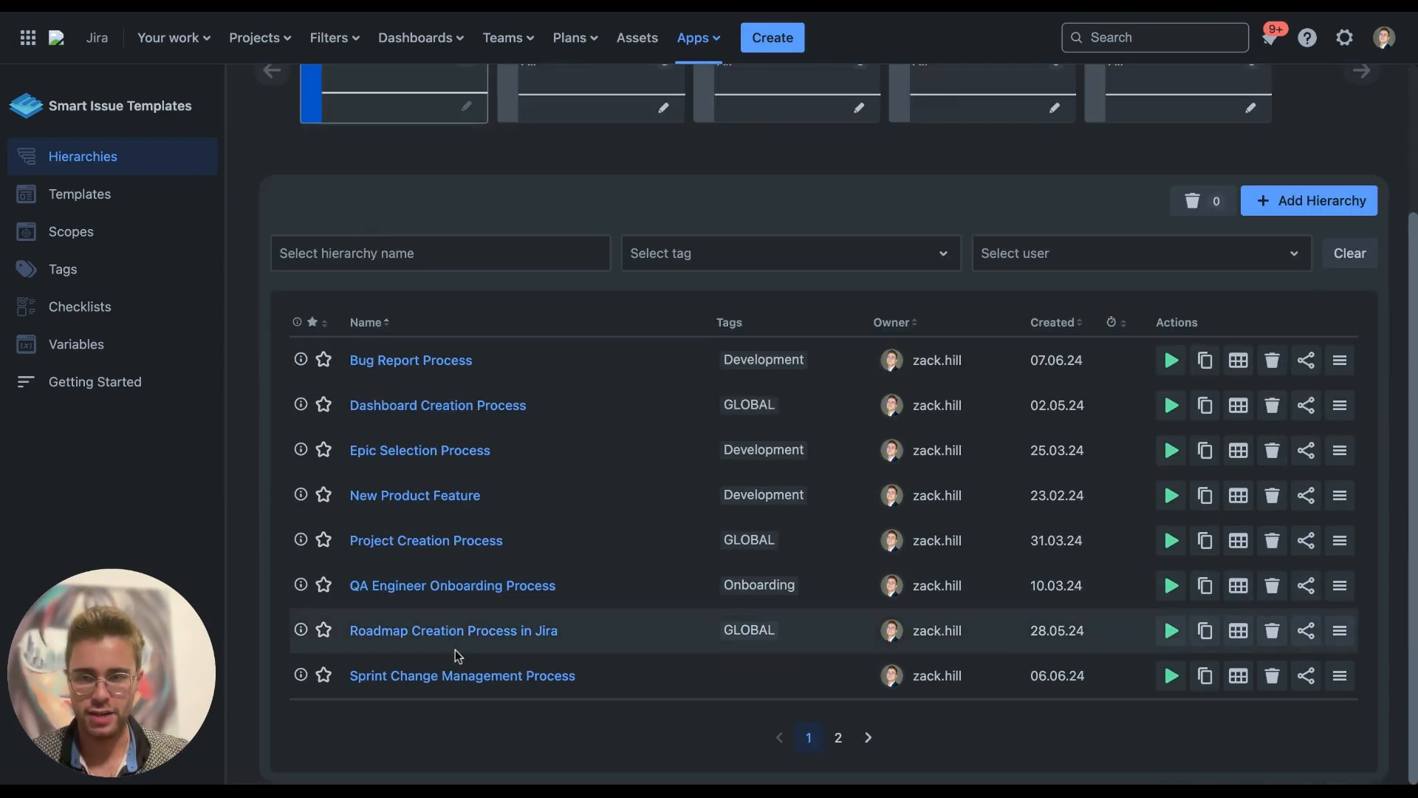
pyautogui.click(434, 674)
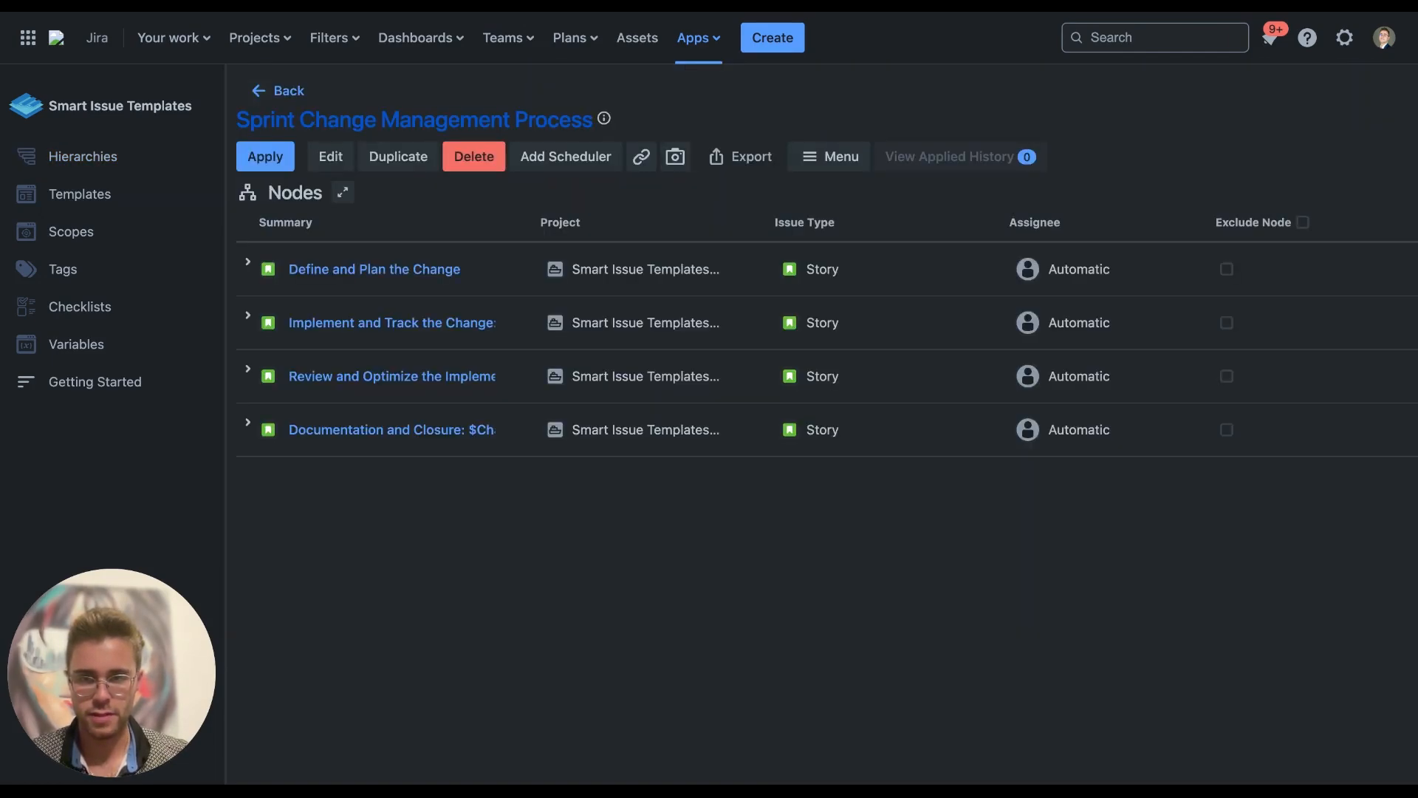
# Edit Sprint Change Management Process to see its six USER variables and node table
pyautogui.click(330, 156)
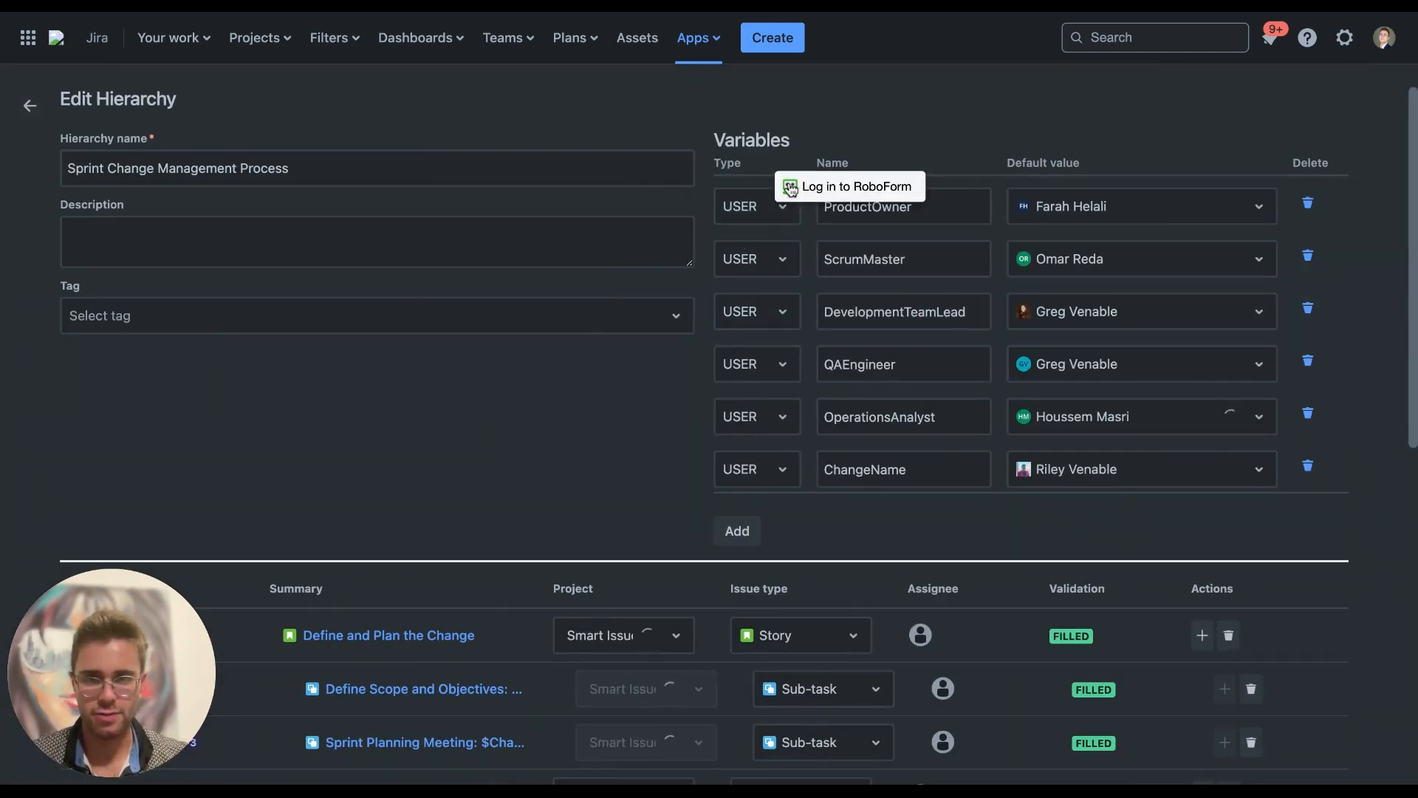
pyautogui.scroll(-2, 432, 480)
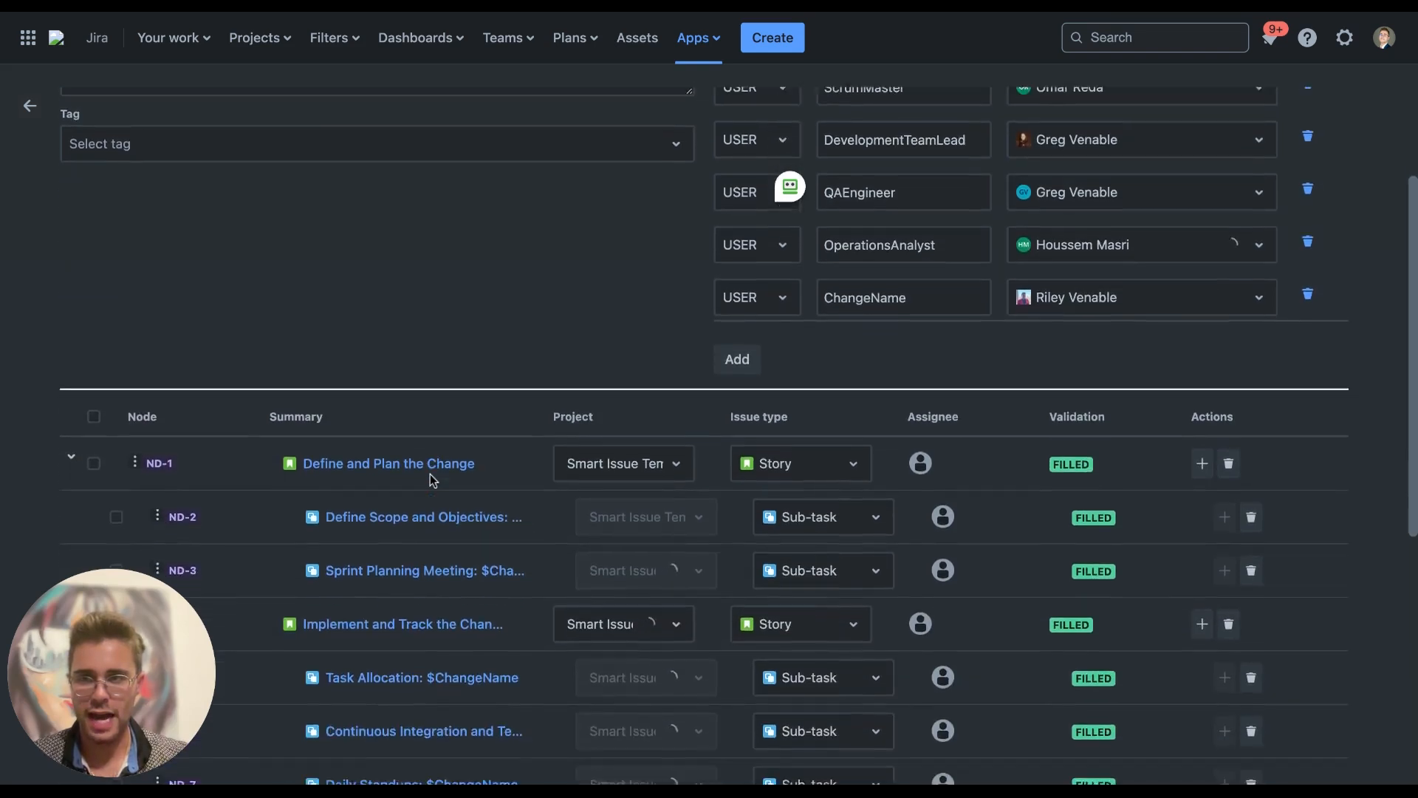
pyautogui.scroll(2, 430, 473)
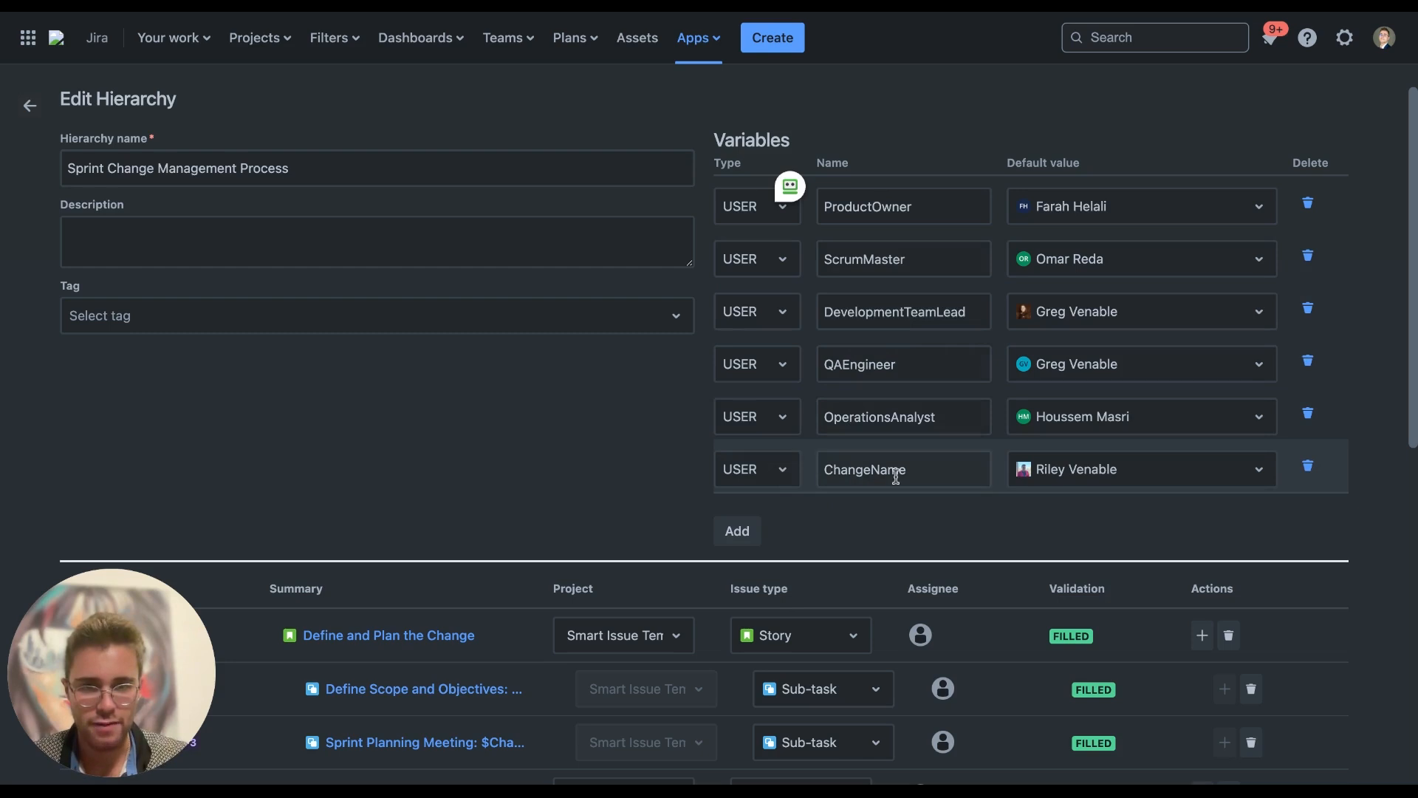
# Change ChangeName to a TEXT variable with default value *Insert Change Name*
pyautogui.click(920, 468)
pyautogui.click(782, 473)
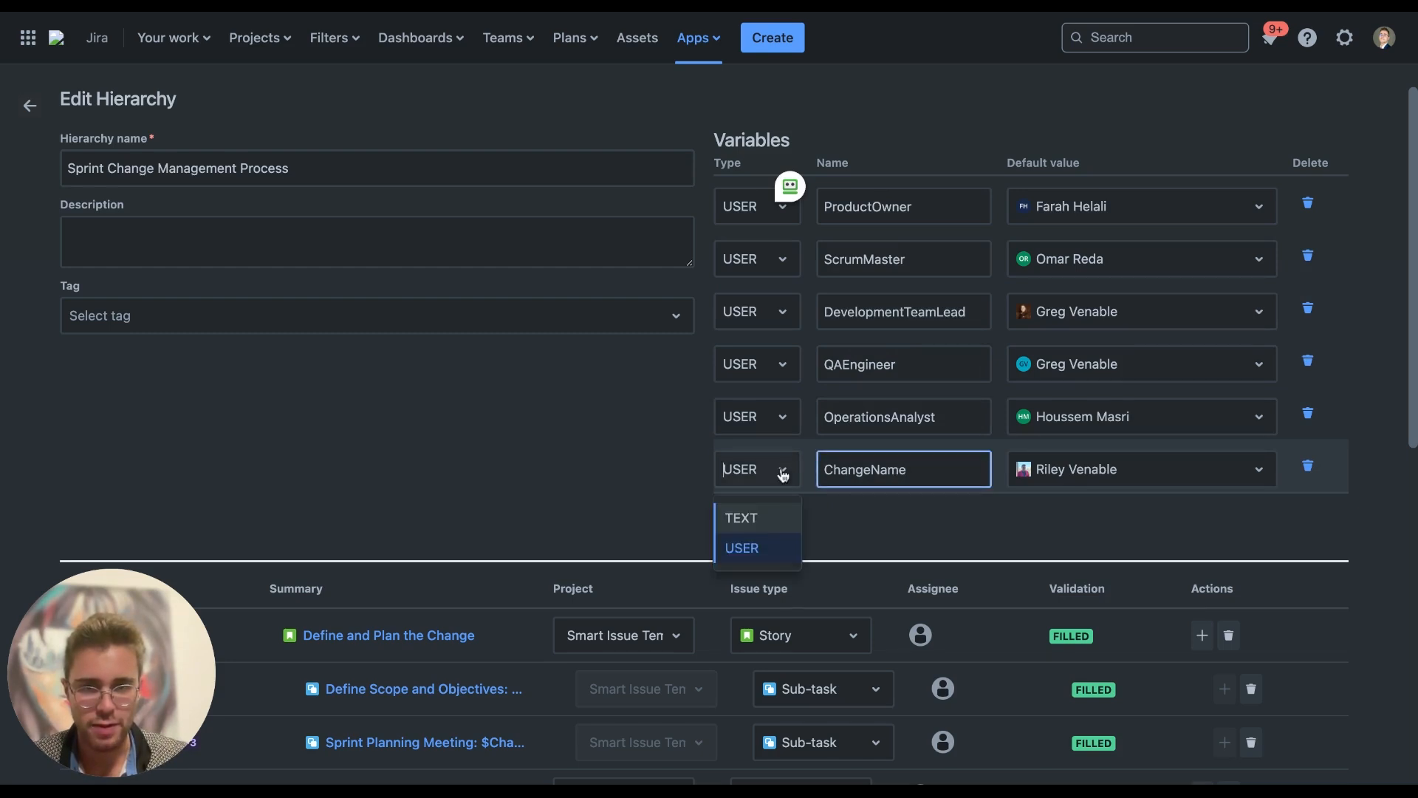
pyautogui.click(757, 521)
pyautogui.click(1131, 477)
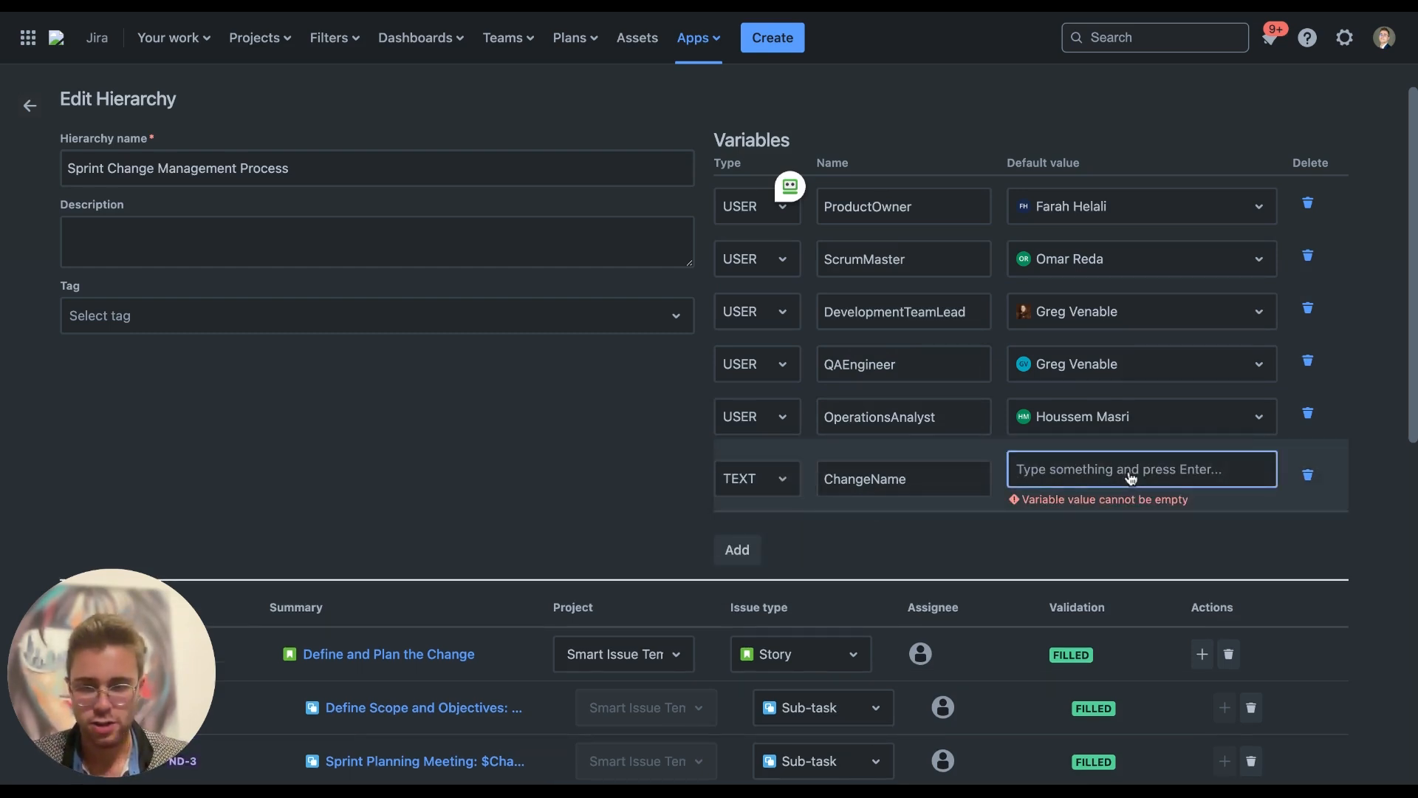
pyautogui.write('**')
pyautogui.press('Left')
pyautogui.write('Insert ')
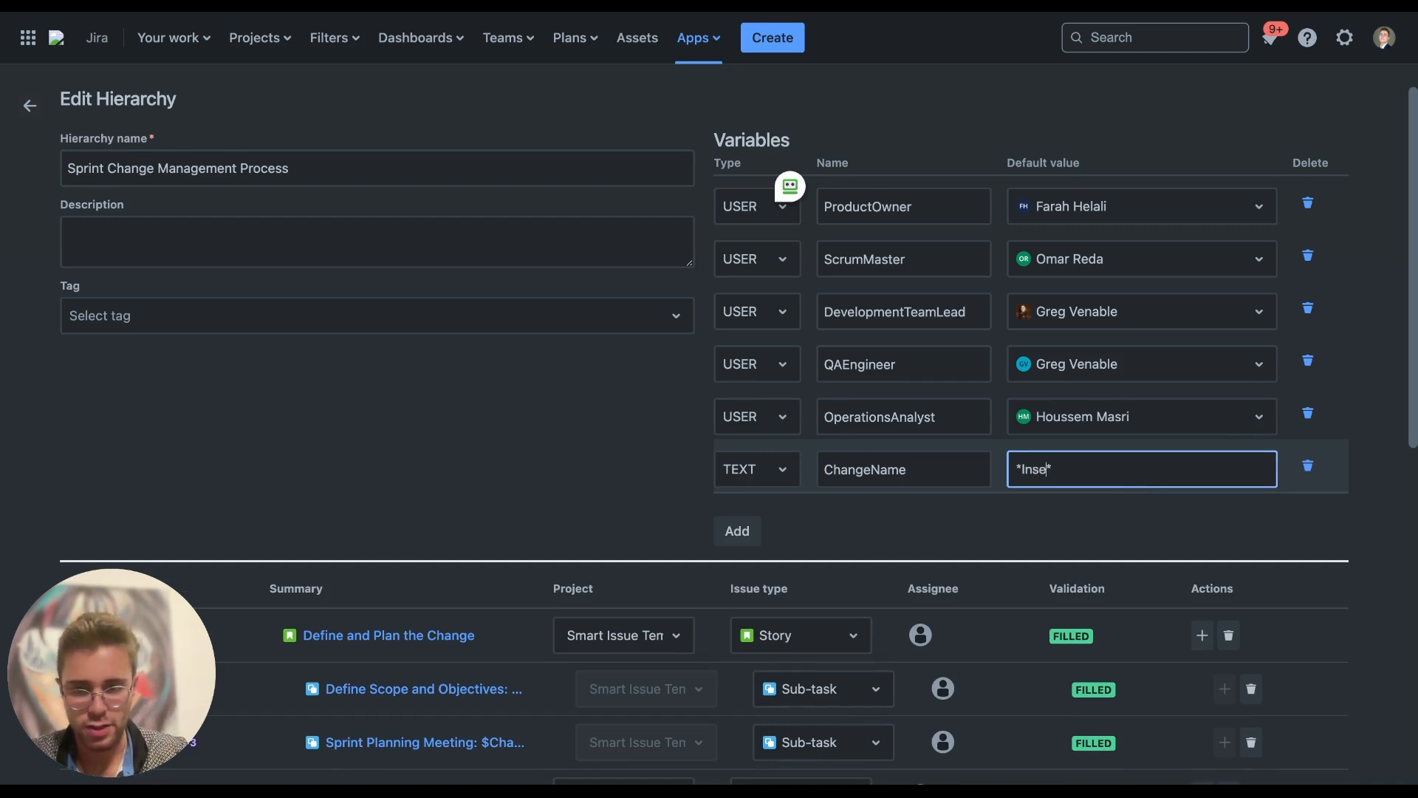
pyautogui.write('Change Name')
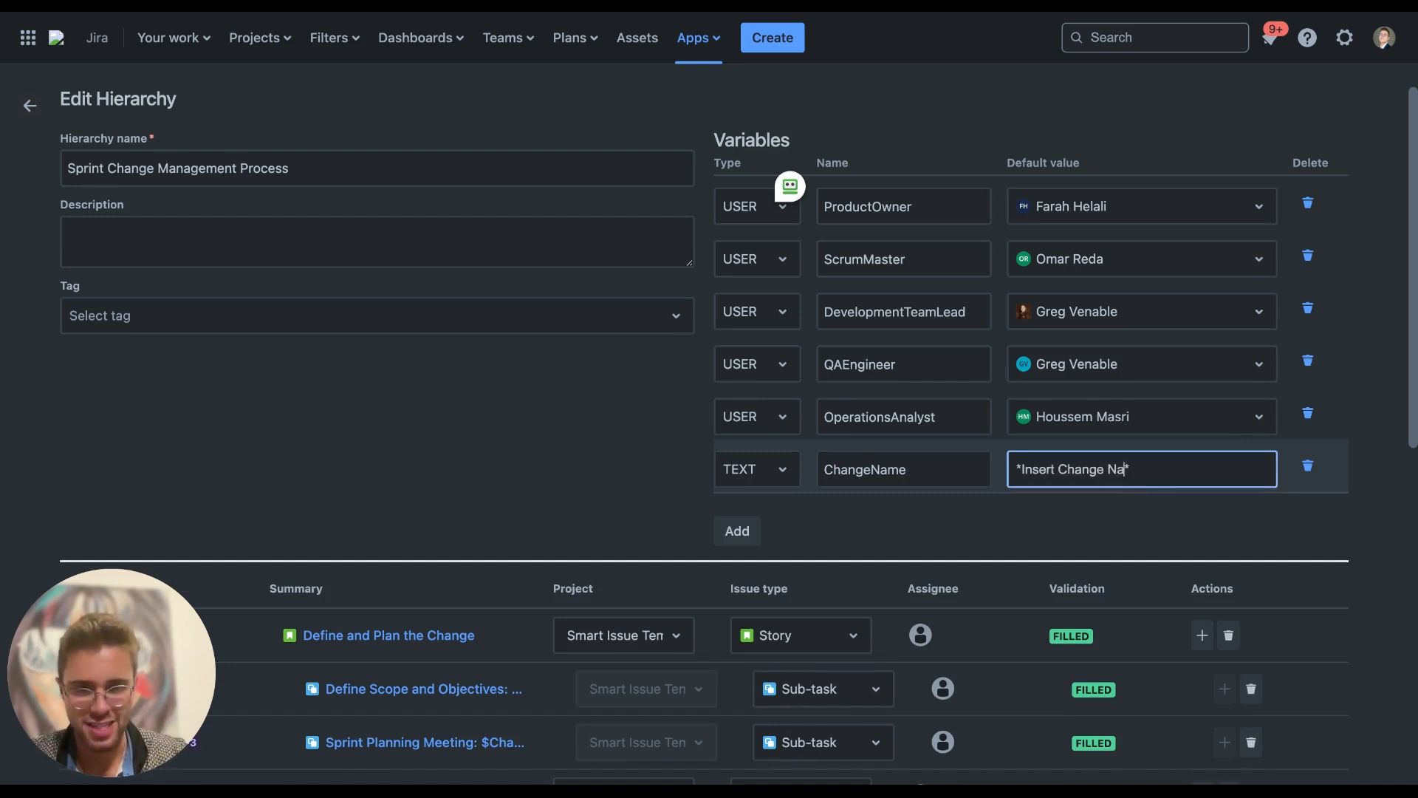
pyautogui.press('Return')
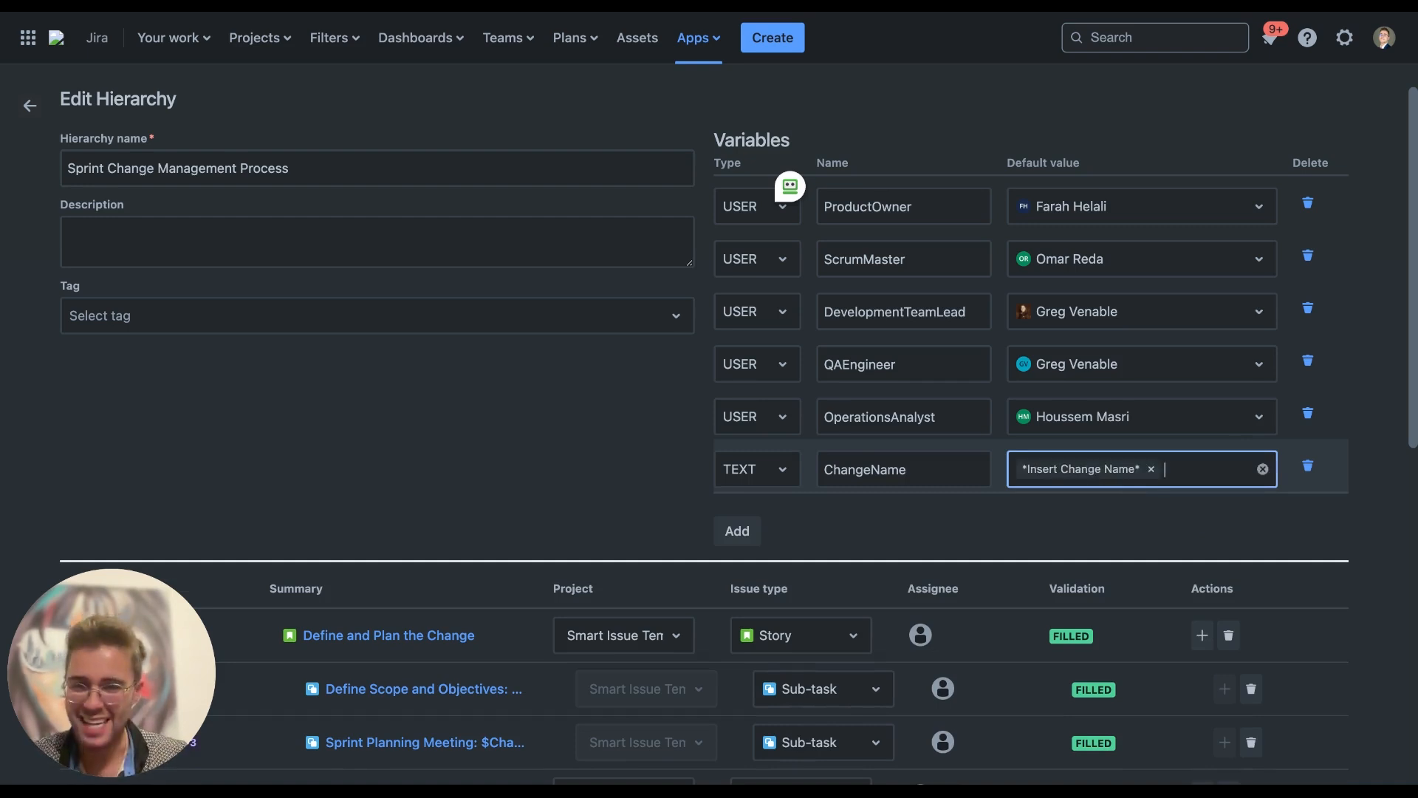
pyautogui.click(969, 523)
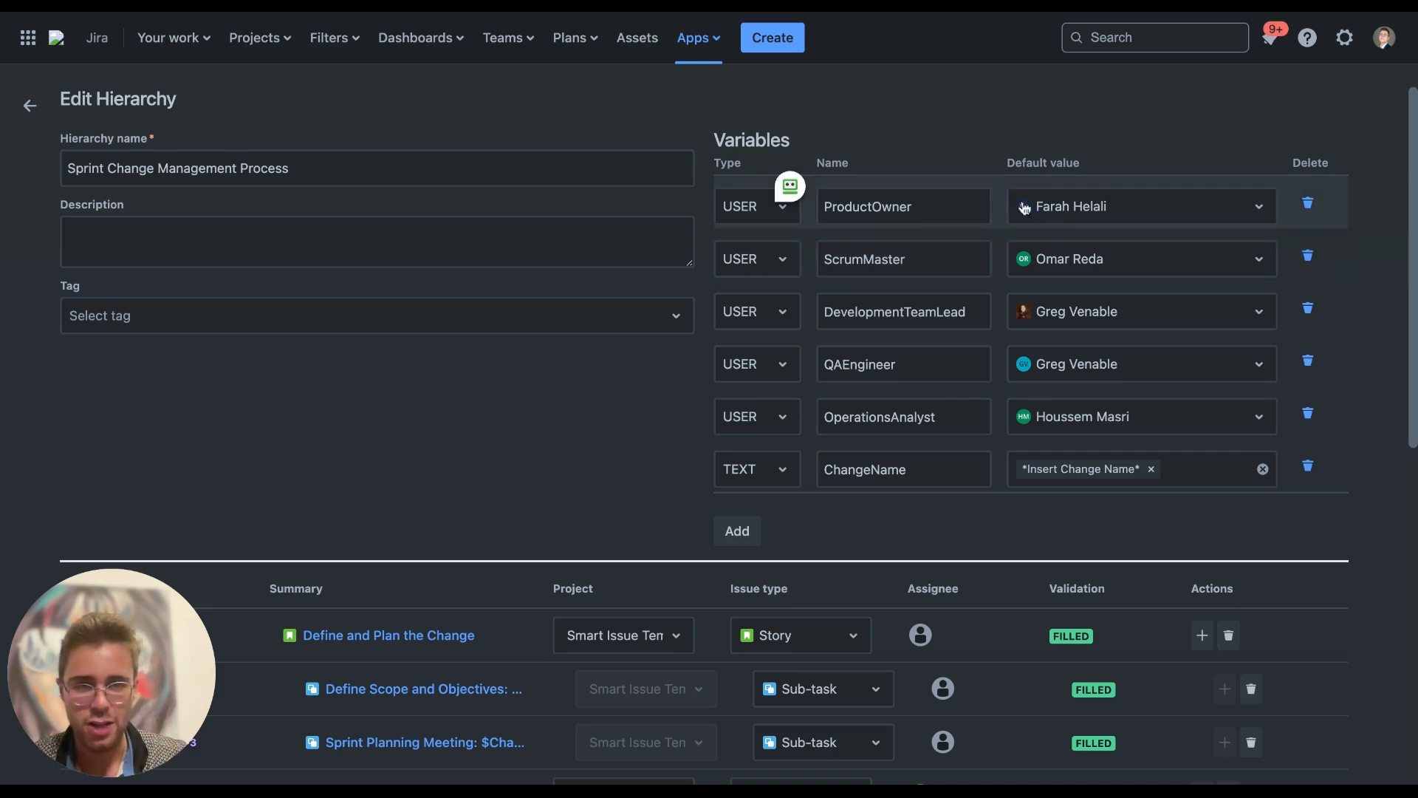
# Pick a different default user for the ProductOwner variable
pyautogui.click(1119, 209)
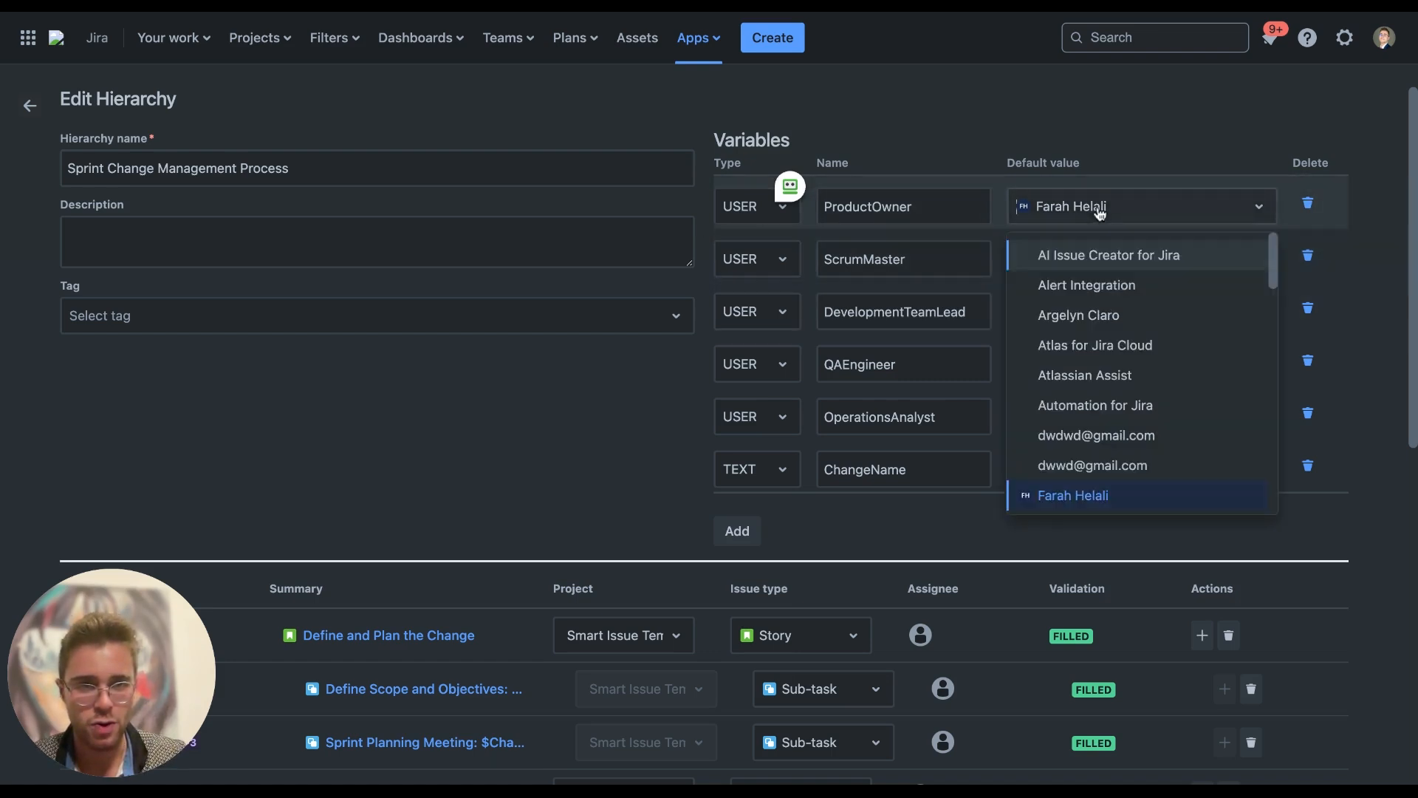
pyautogui.scroll(-4, 1086, 443)
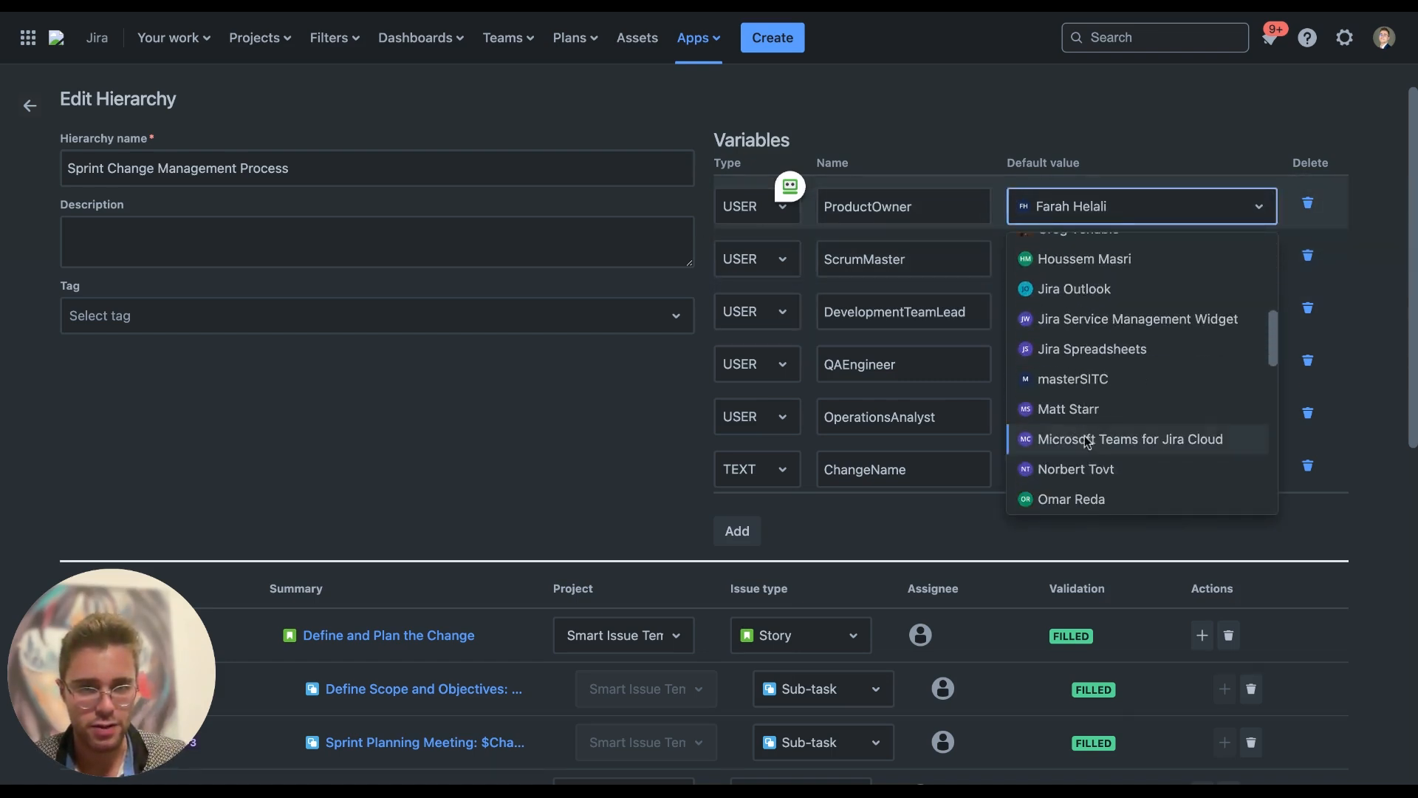
pyautogui.click(1083, 258)
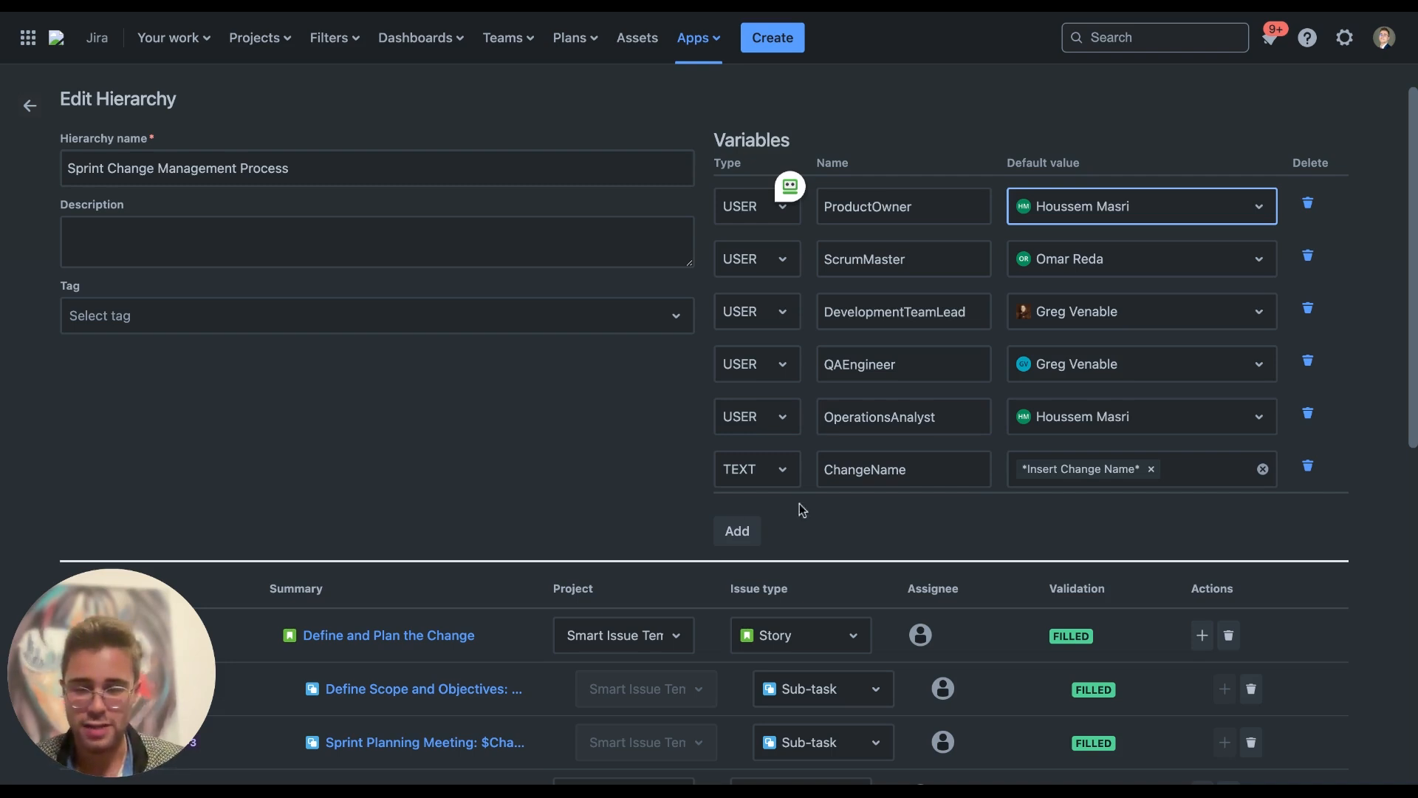
pyautogui.scroll(-4, 573, 500)
pyautogui.scroll(-2, 559, 495)
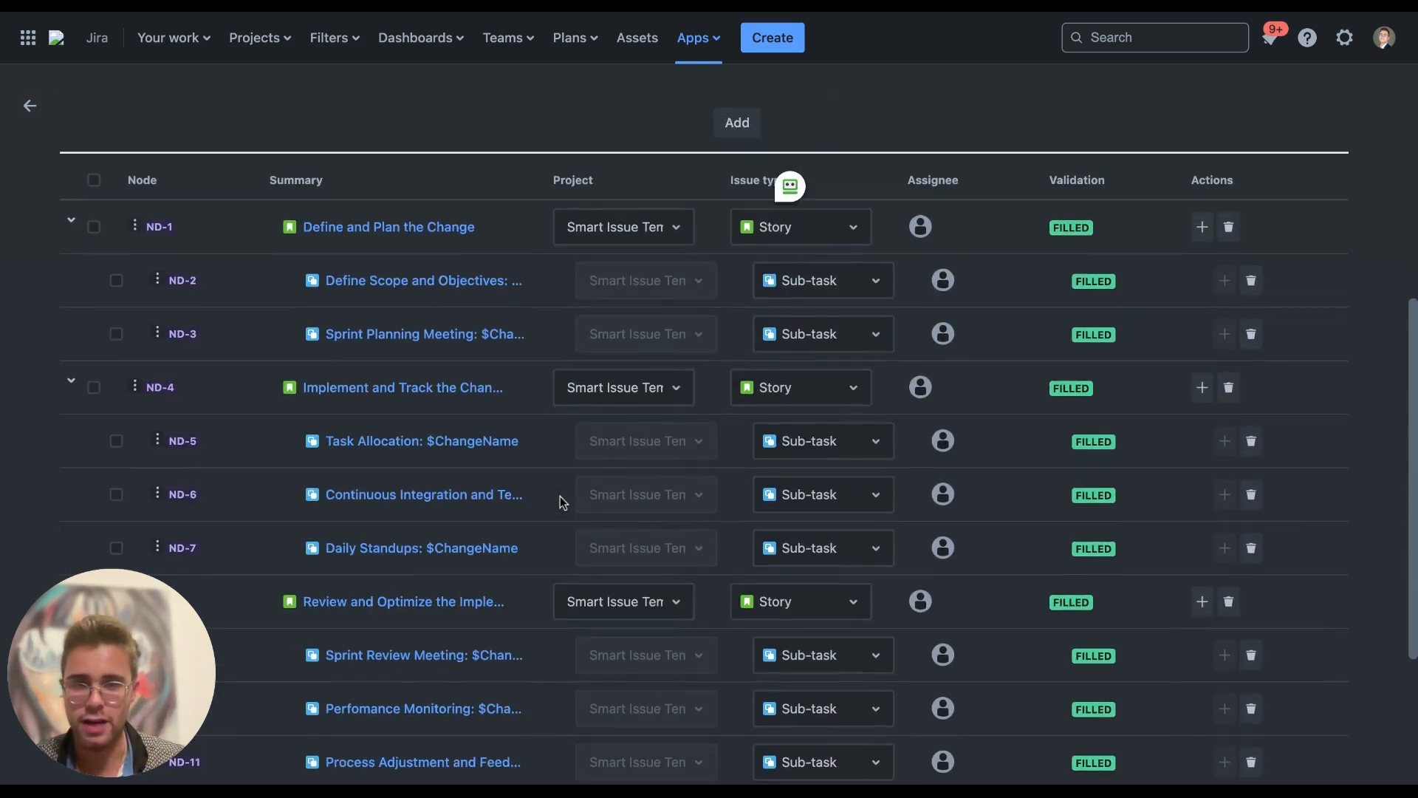
pyautogui.scroll(-1, 424, 291)
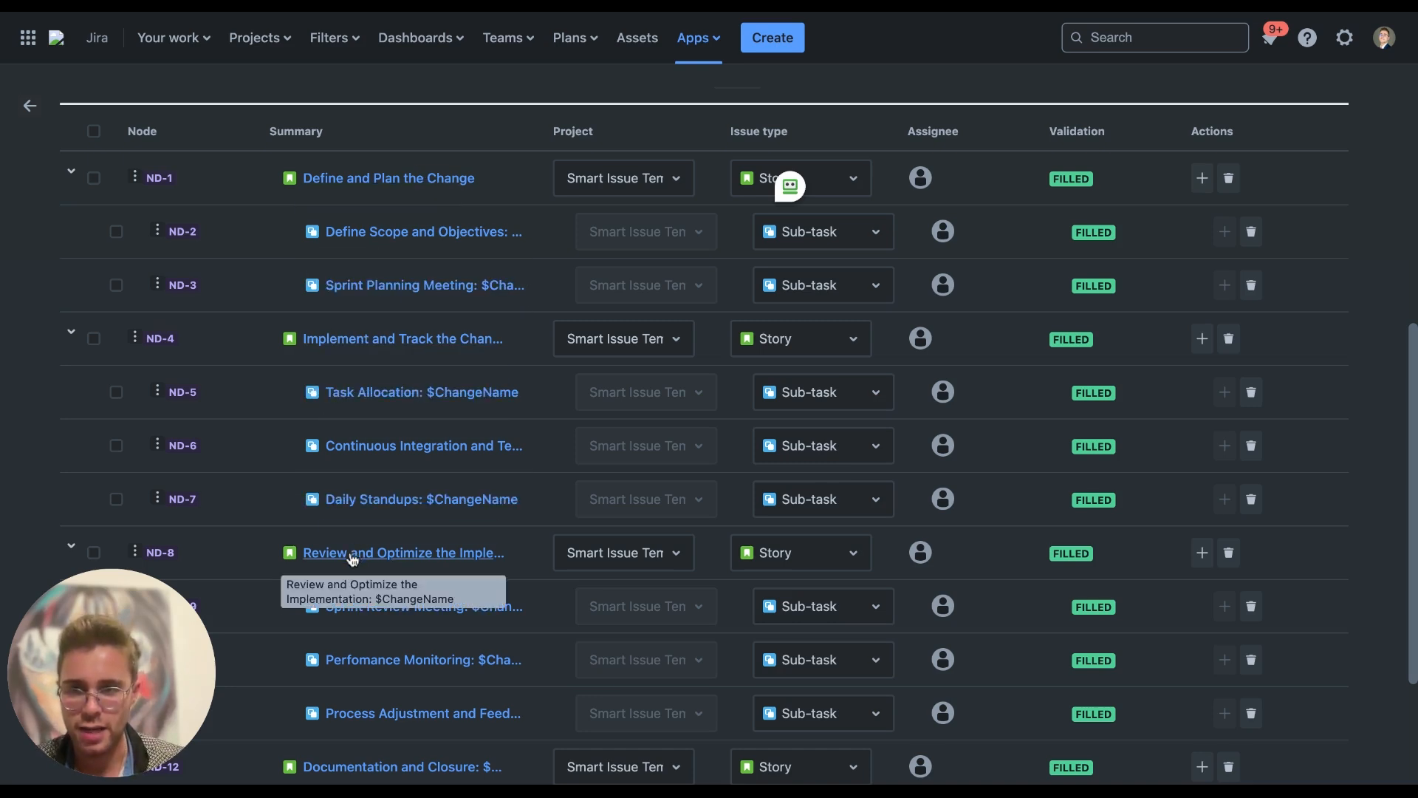
pyautogui.scroll(-3, 353, 559)
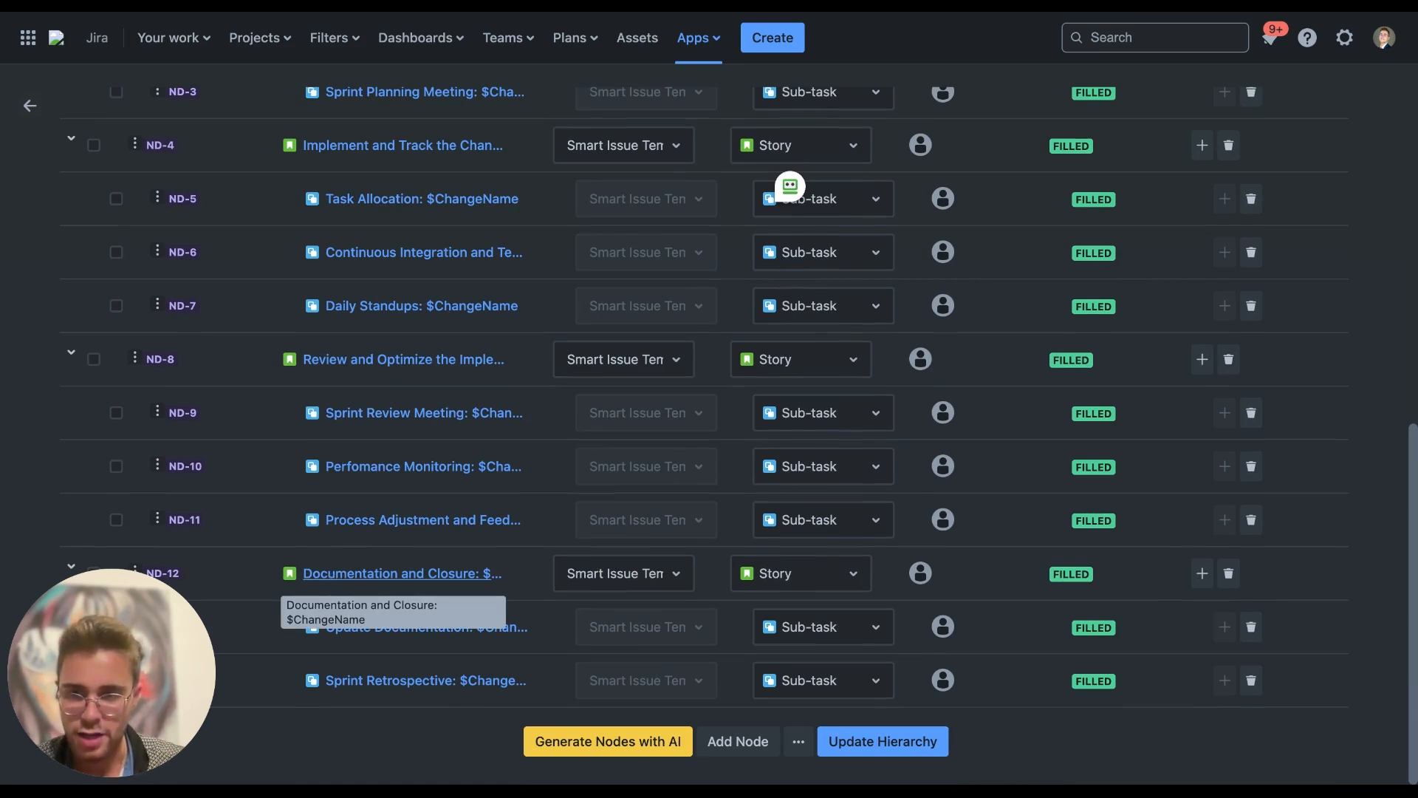
pyautogui.scroll(1, 379, 490)
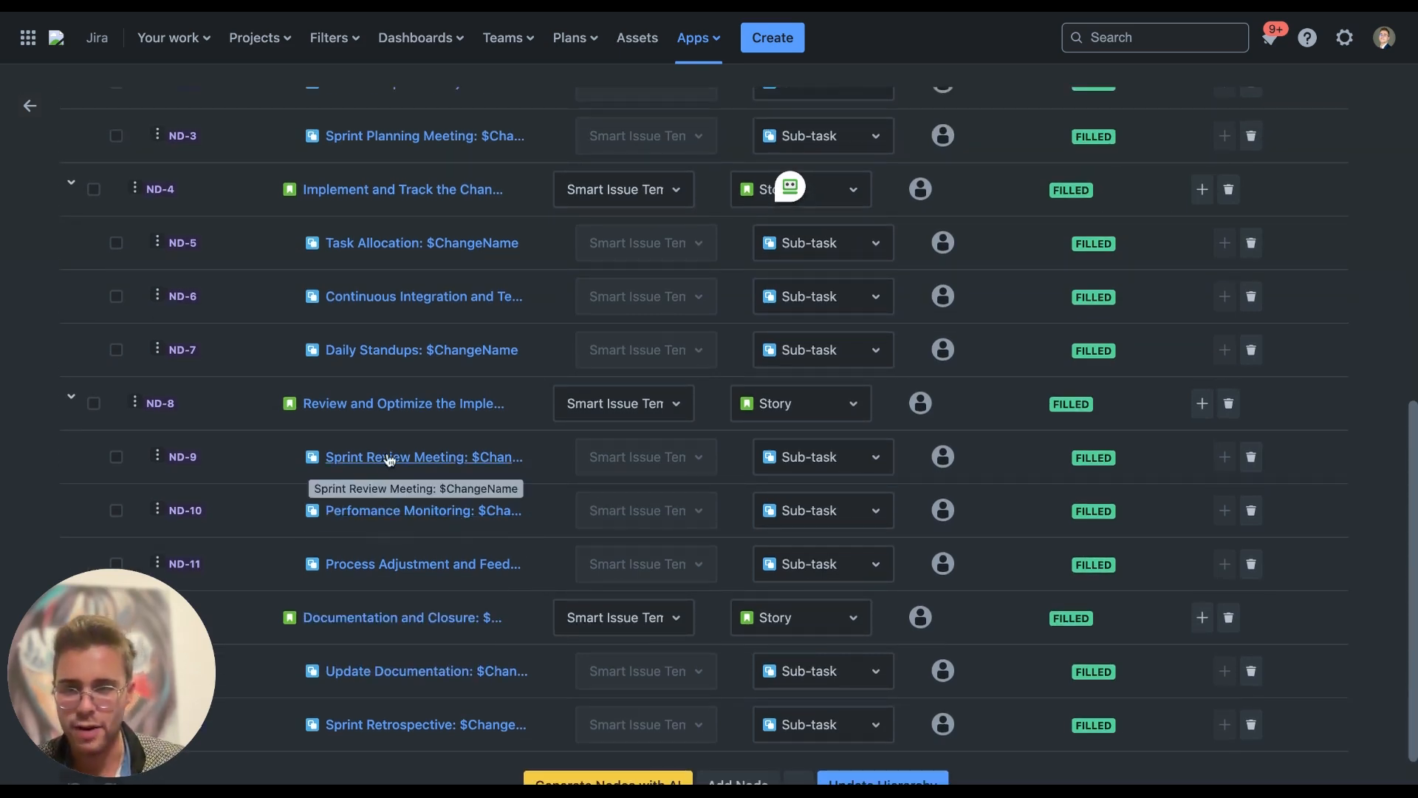
# Open the Sprint Review Meeting node and check assignee options, keeping $ProductOwner
pyautogui.click(386, 458)
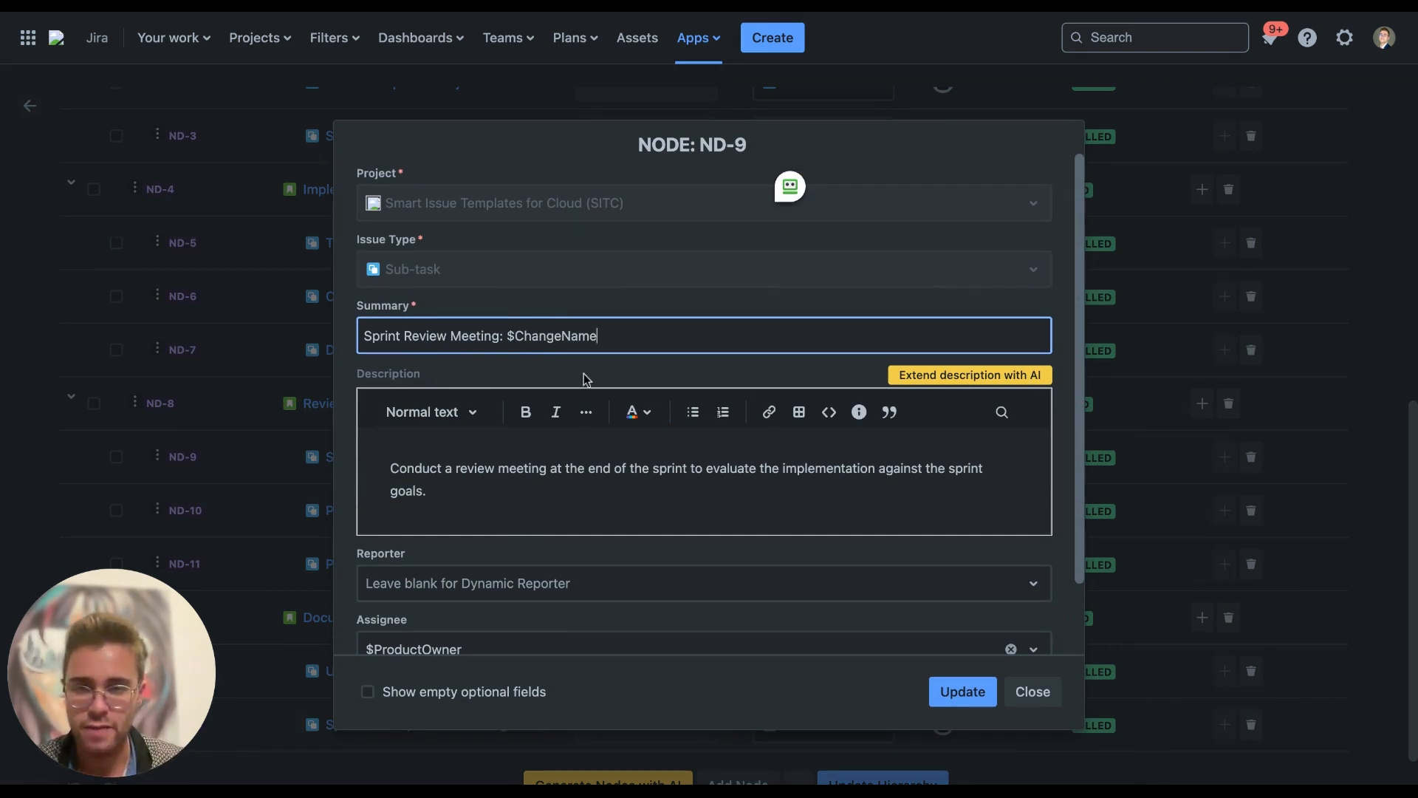
pyautogui.scroll(-1, 535, 411)
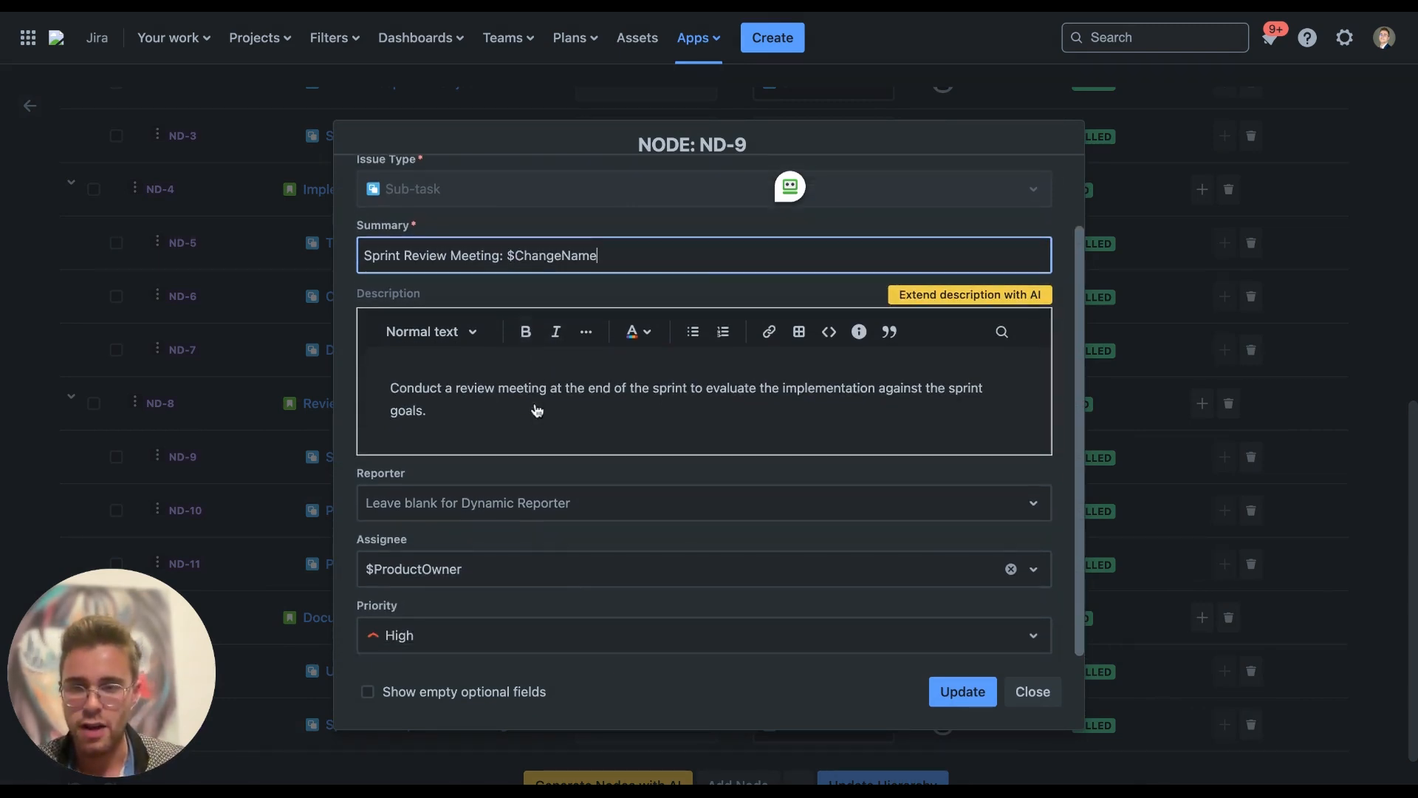
pyautogui.click(478, 575)
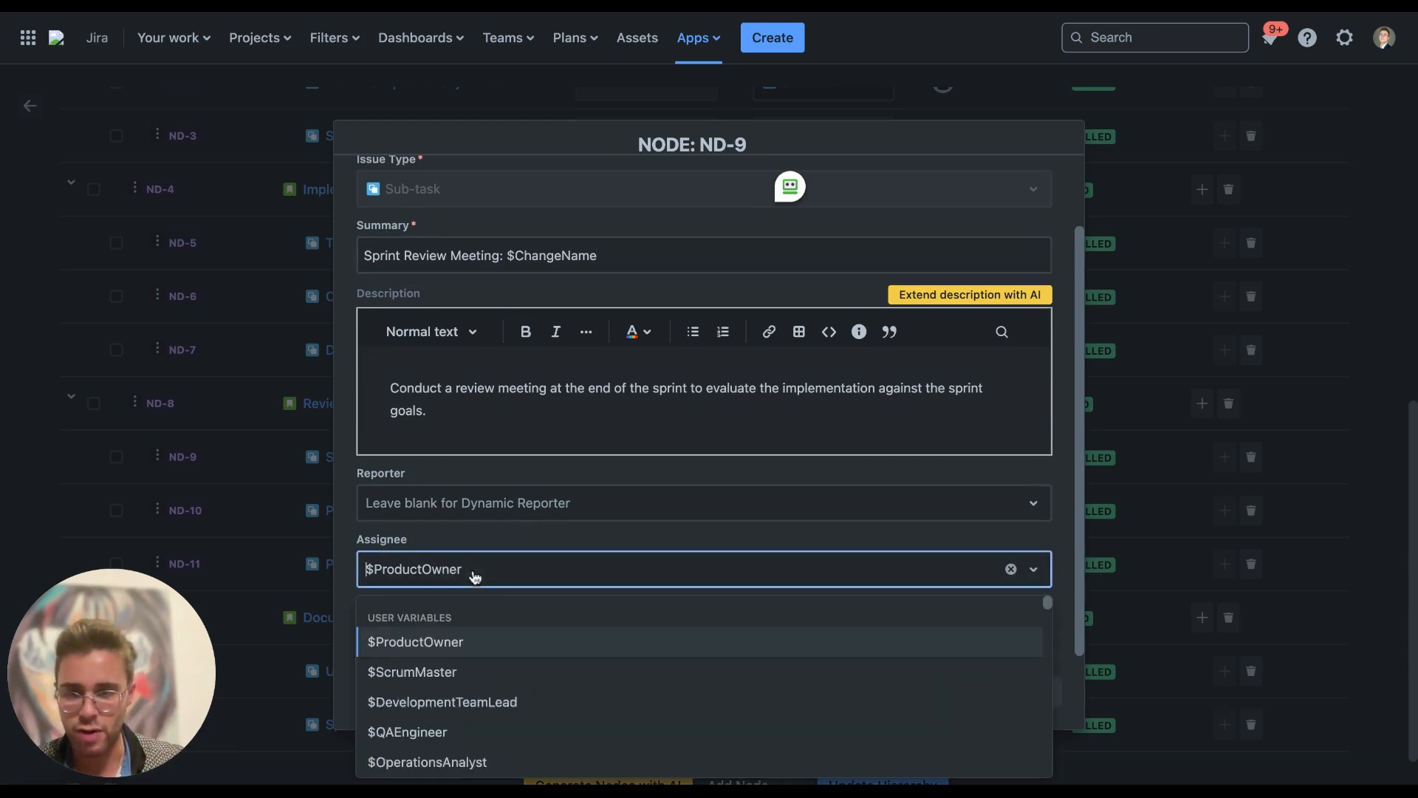
pyautogui.click(481, 572)
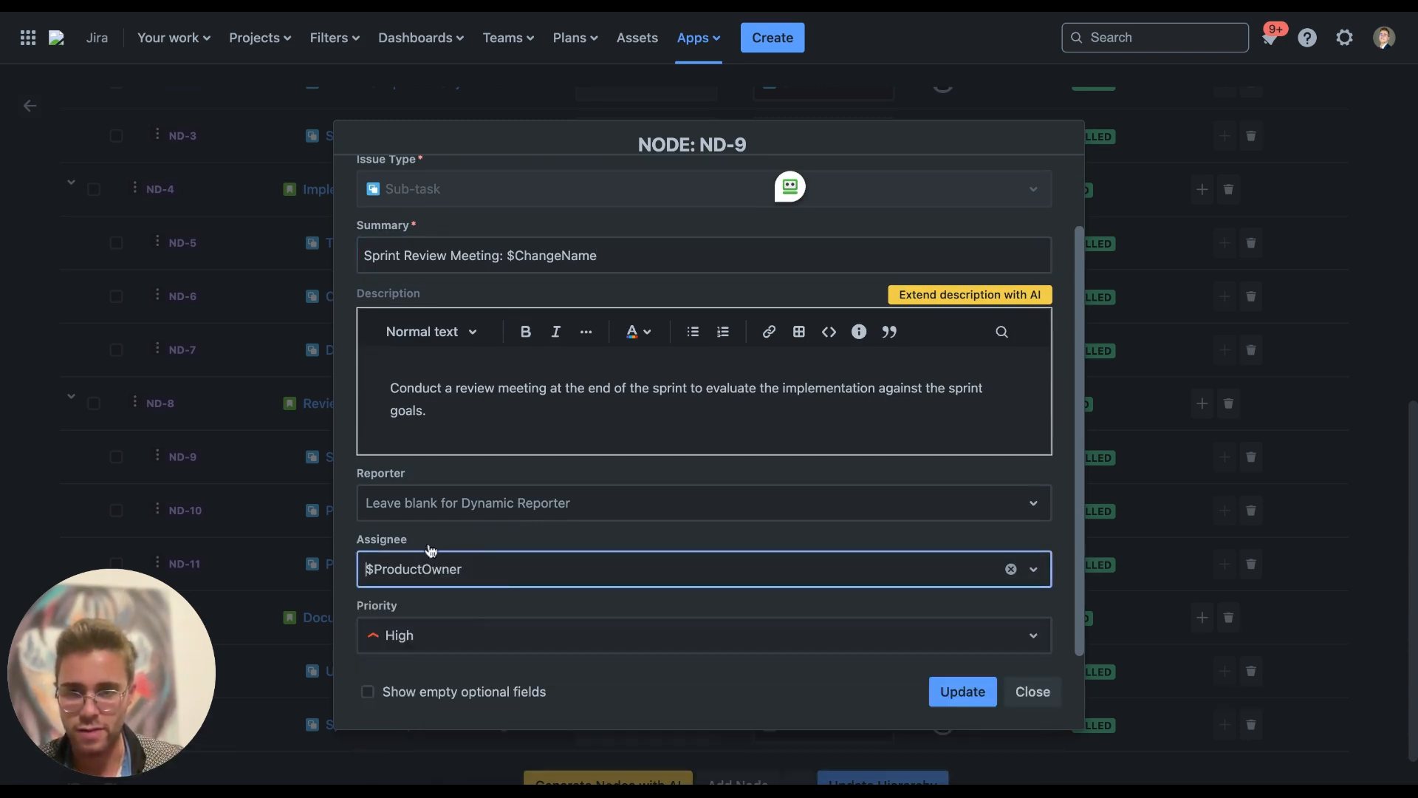
# Show the node's empty optional fields, review the form, and close ND-9 unchanged
pyautogui.click(367, 690)
pyautogui.scroll(-2, 410, 600)
pyautogui.scroll(-6, 409, 596)
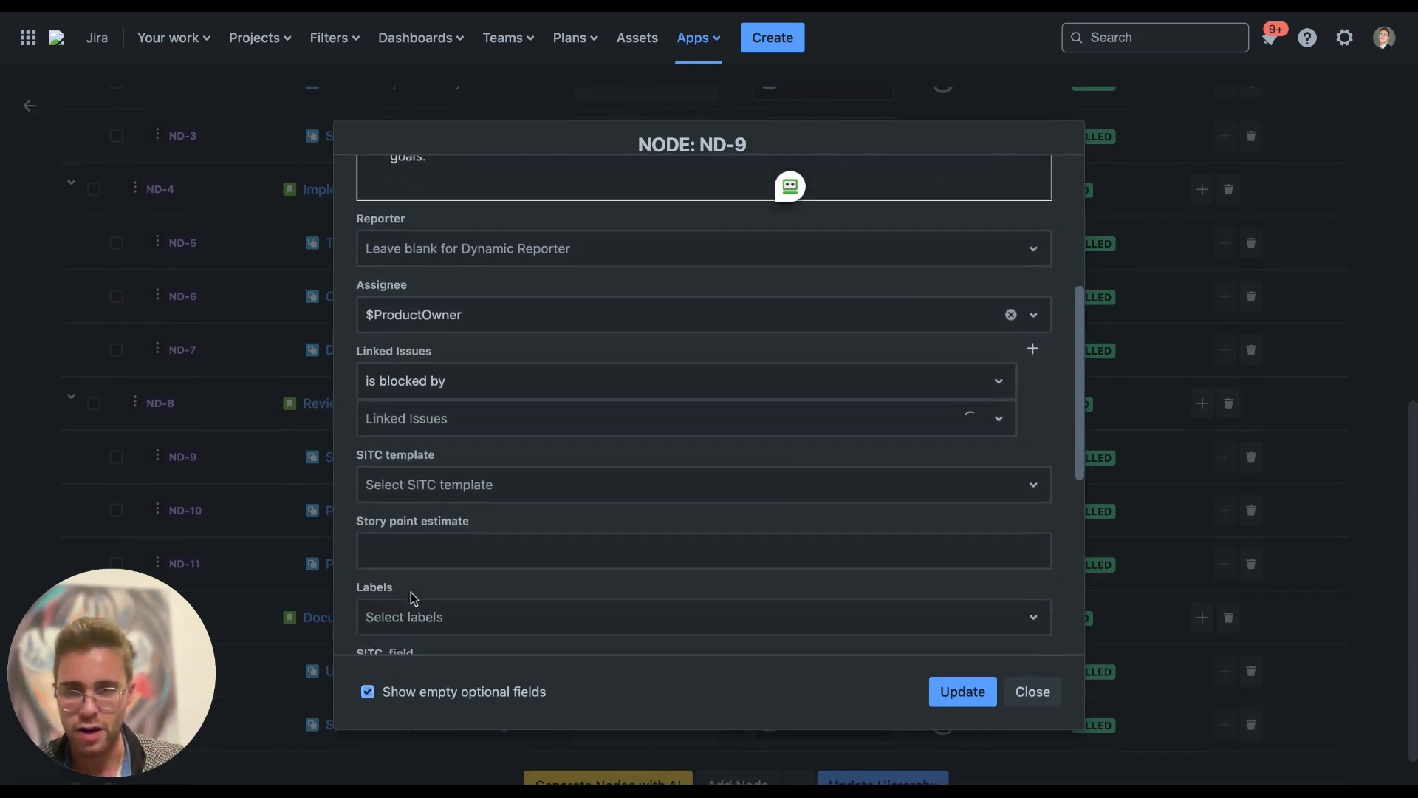
pyautogui.scroll(10, 409, 597)
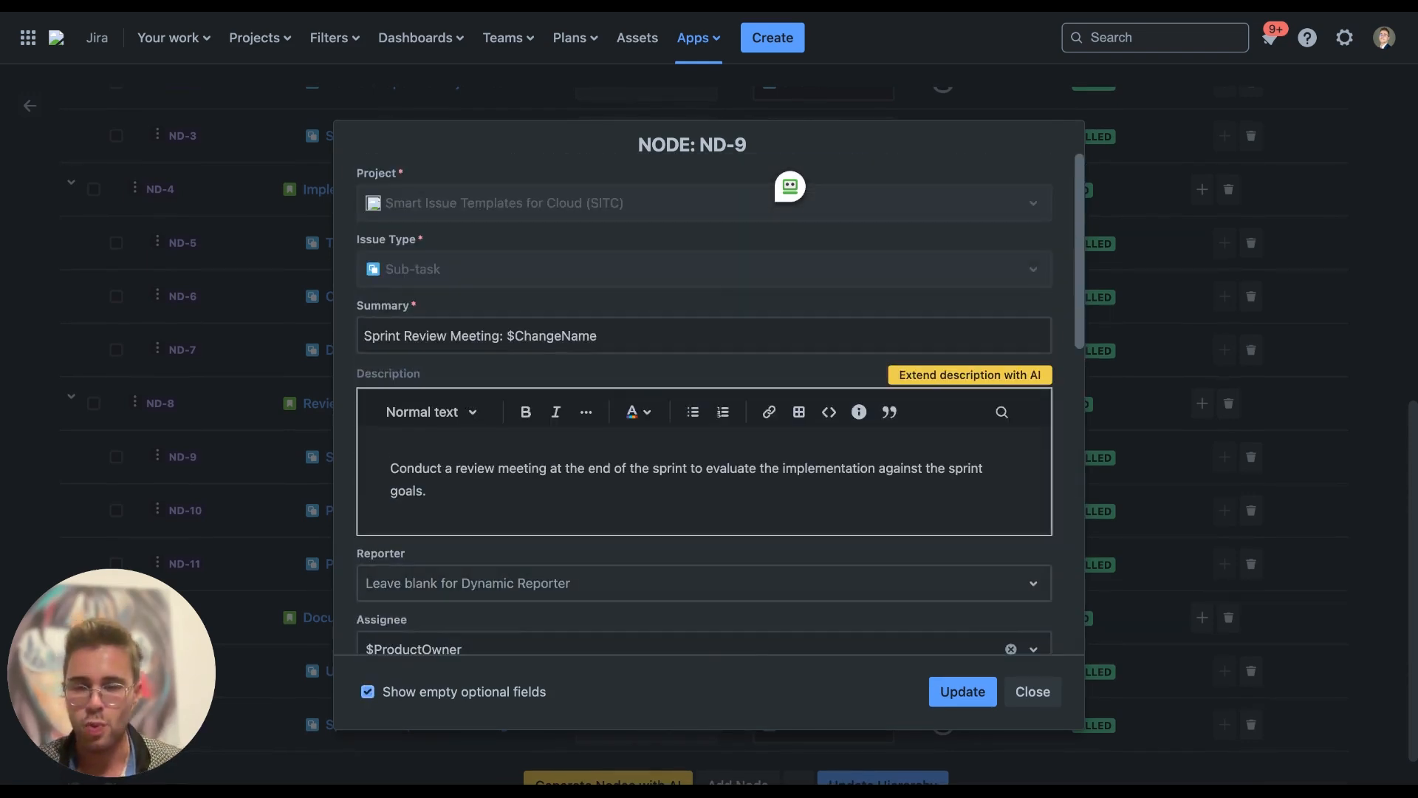
pyautogui.click(1033, 692)
pyautogui.scroll(8, 896, 613)
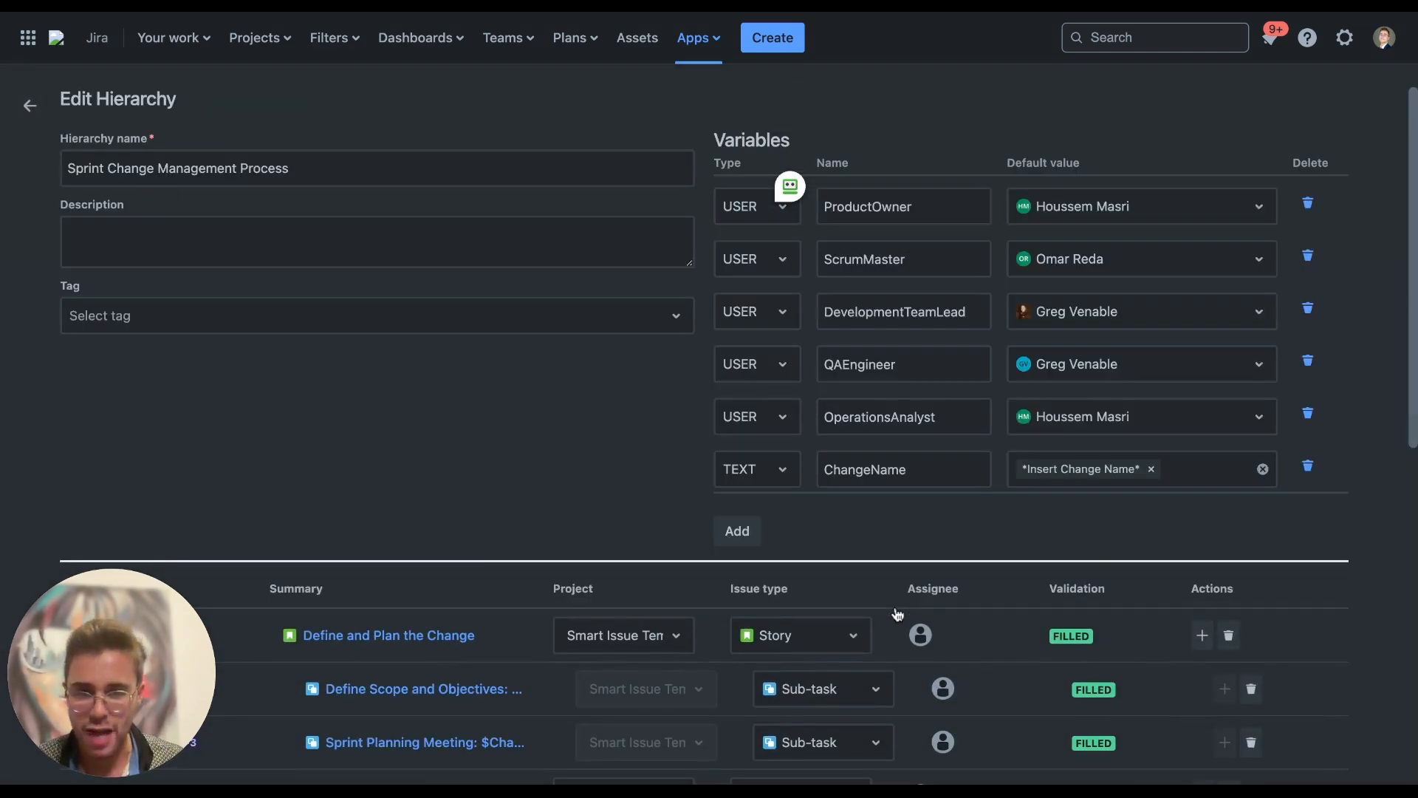
pyautogui.scroll(-6, 660, 645)
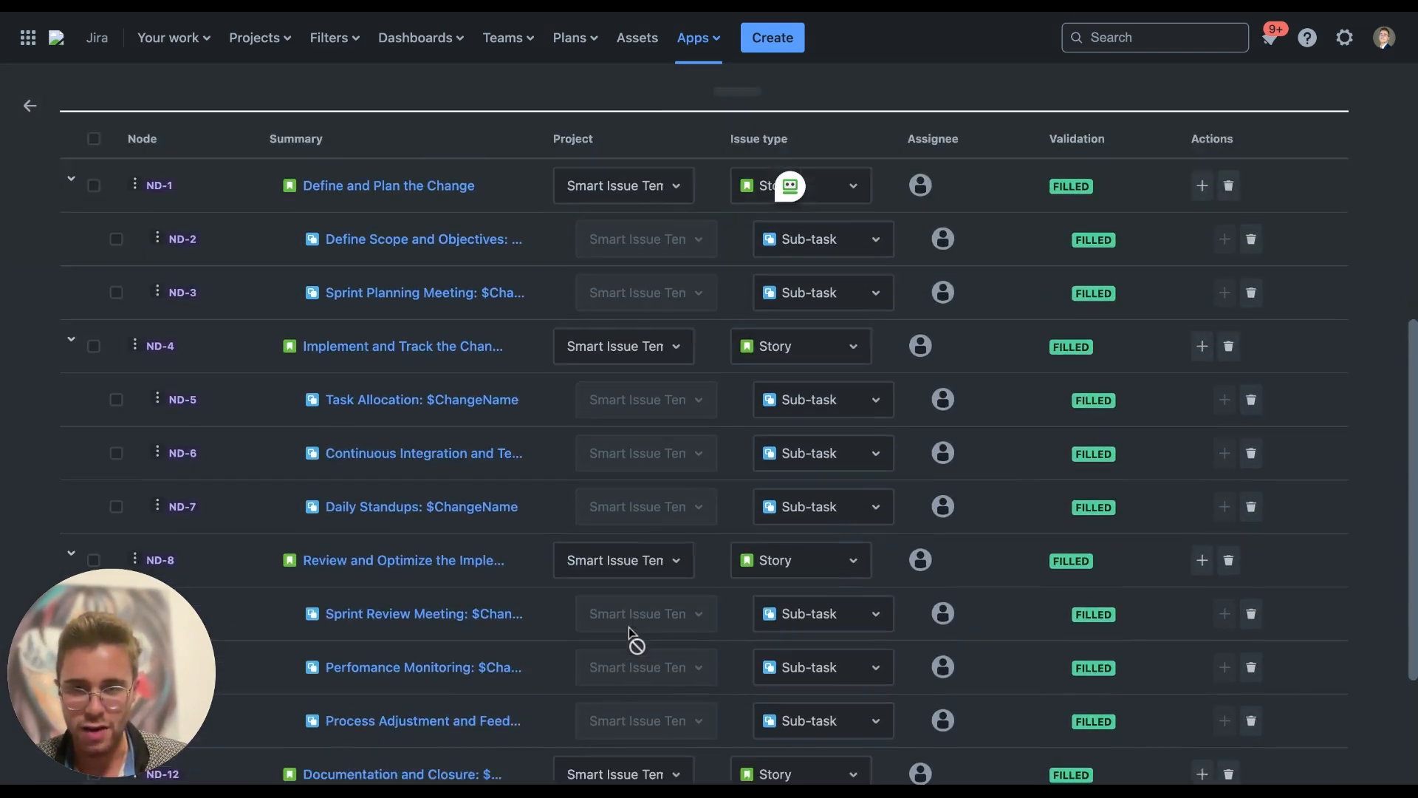
pyautogui.scroll(4, 629, 627)
pyautogui.scroll(-2, 887, 433)
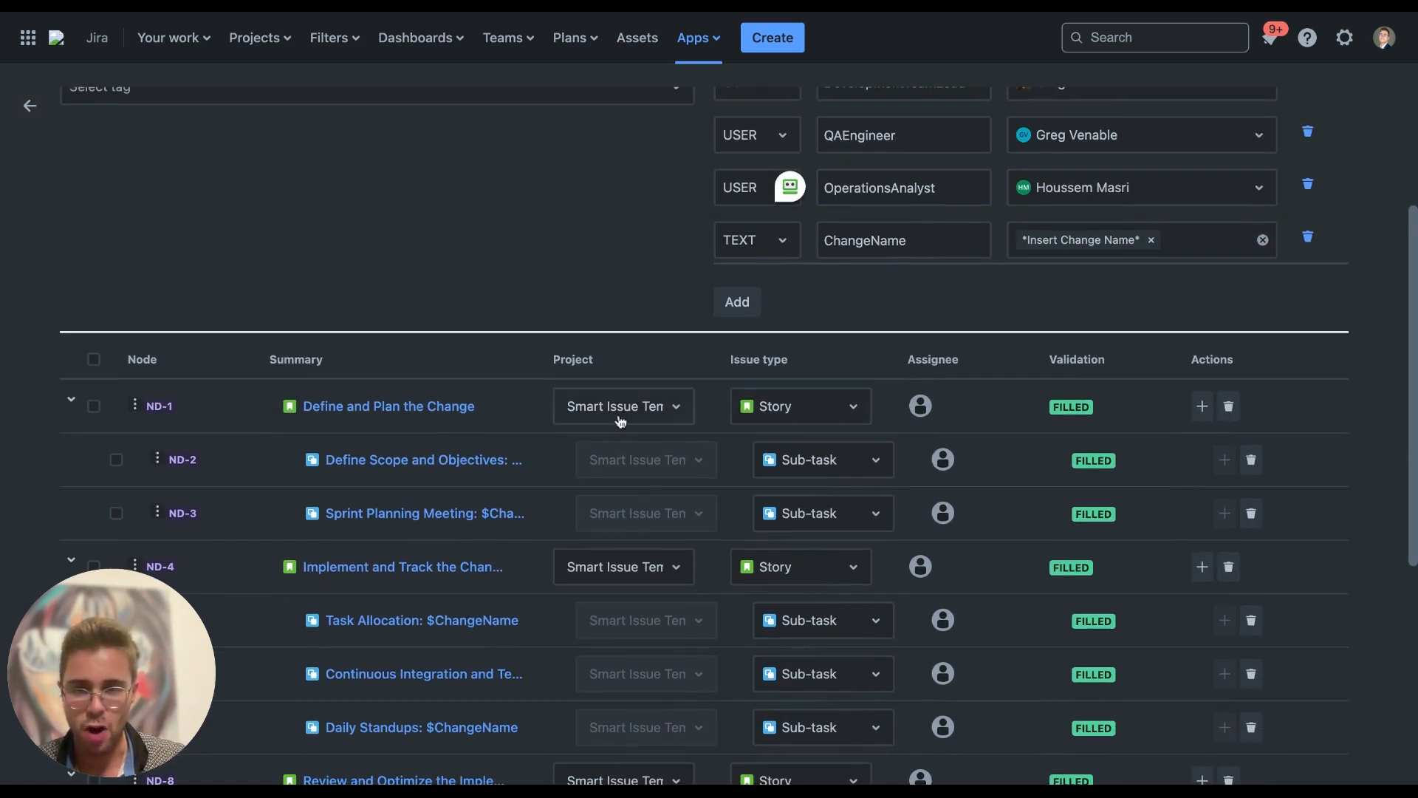
pyautogui.click(678, 409)
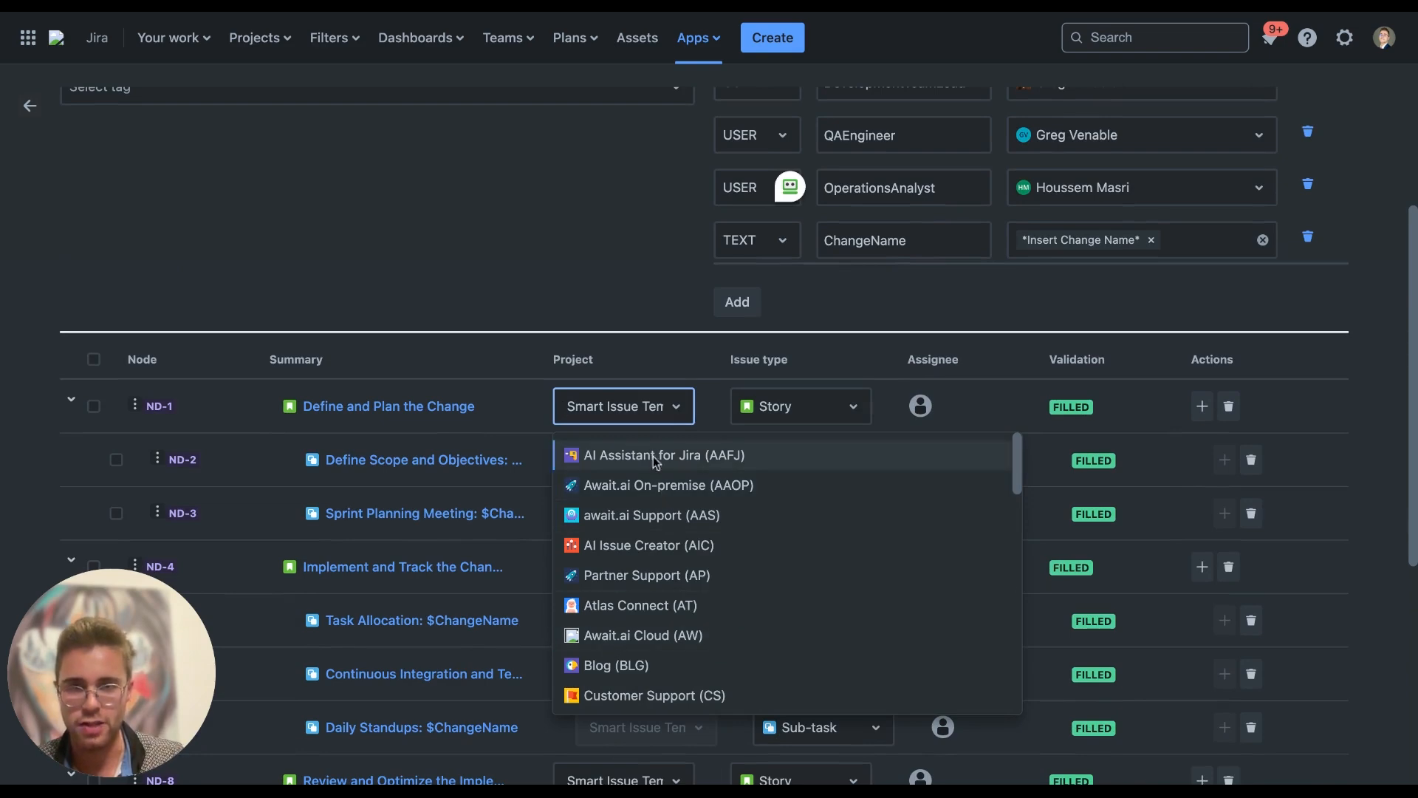
pyautogui.click(670, 416)
pyautogui.click(811, 406)
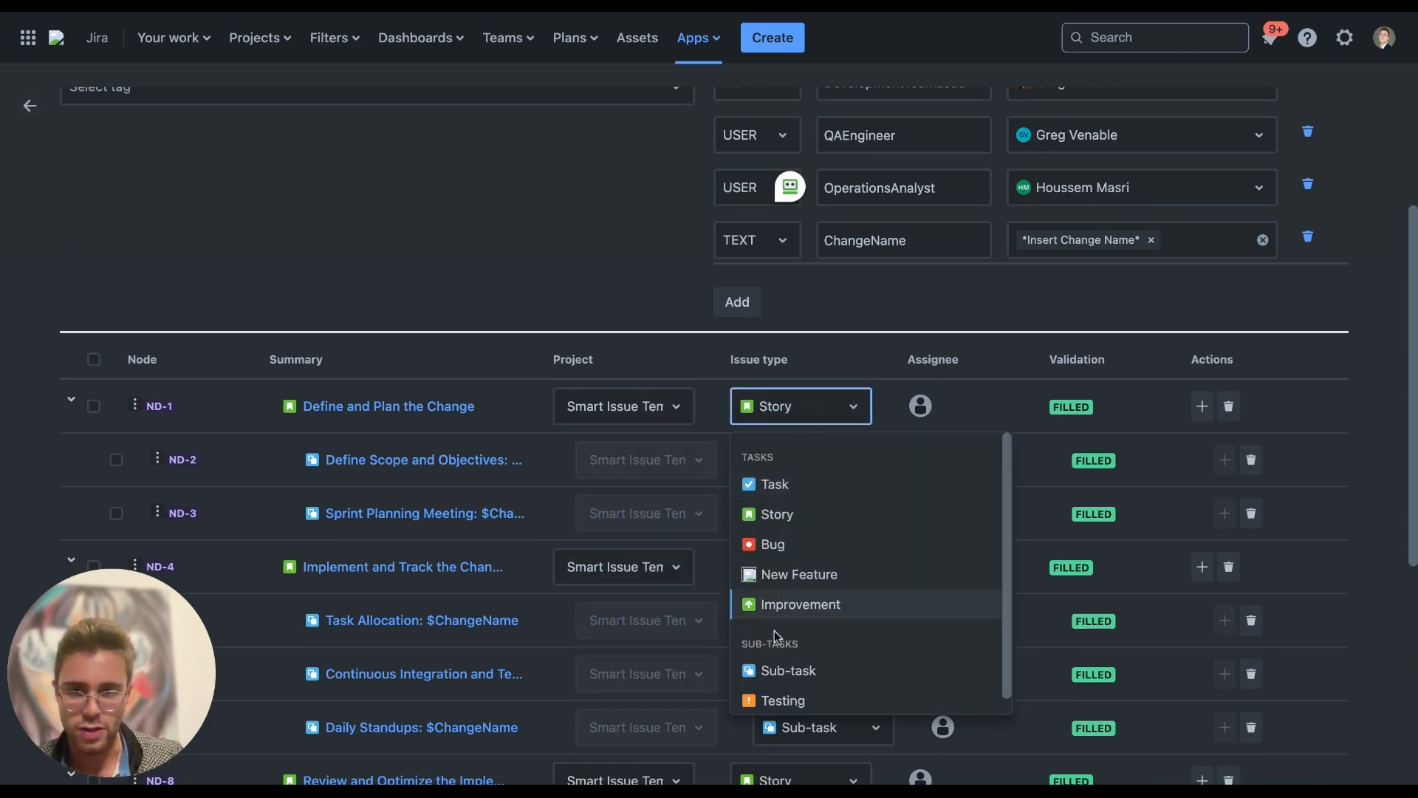
pyautogui.click(848, 405)
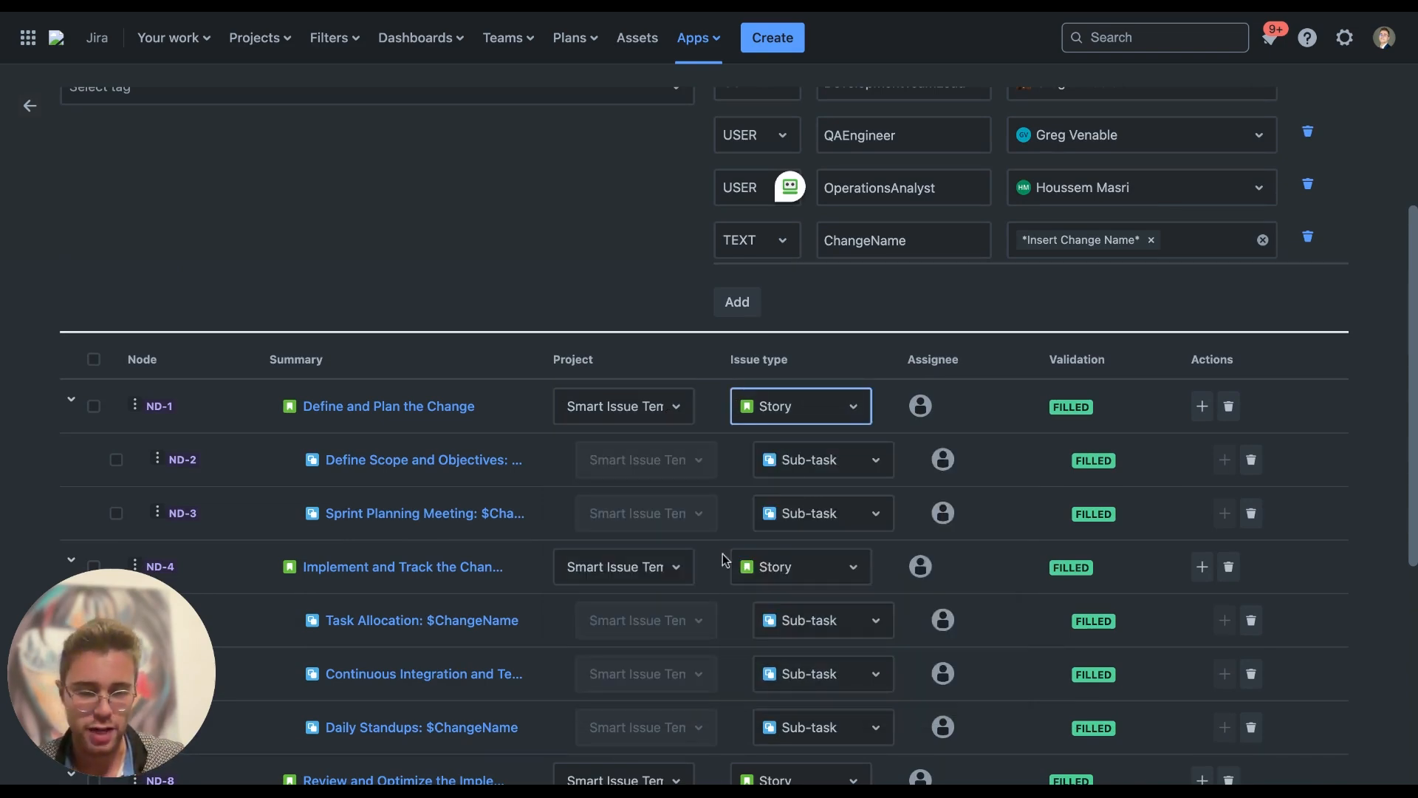
pyautogui.scroll(-5, 725, 563)
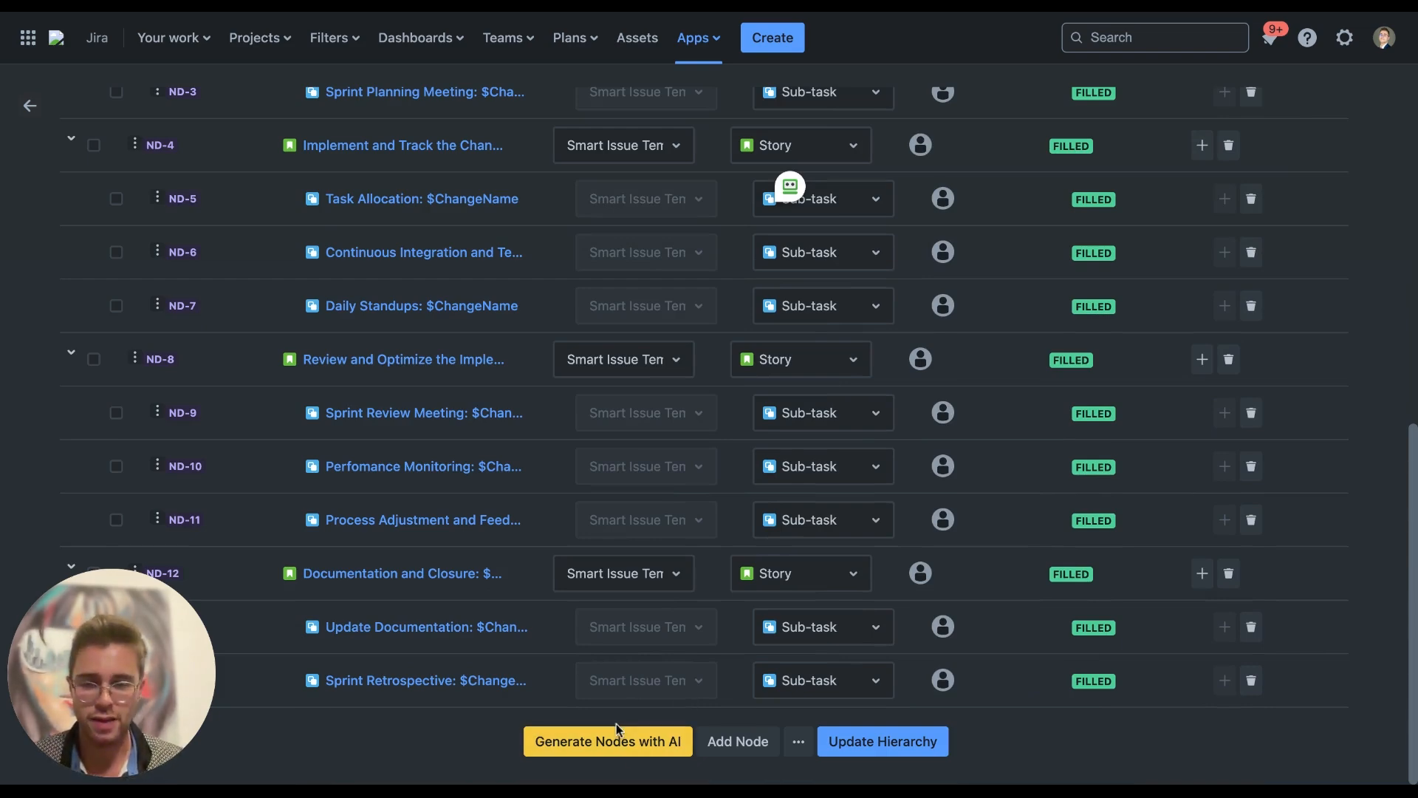
pyautogui.click(617, 747)
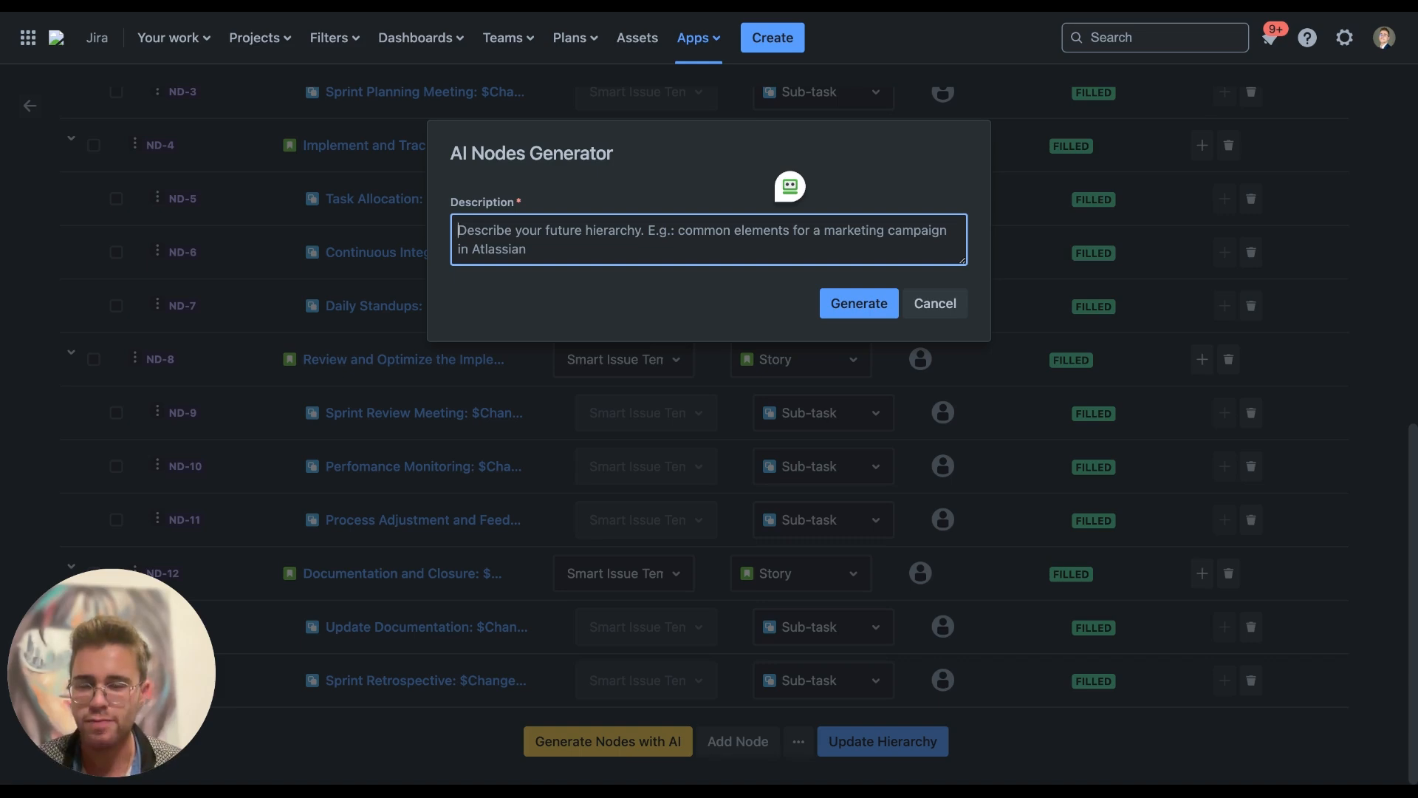
# Cancel AI node generation and scroll through the hierarchy's node table
pyautogui.click(938, 304)
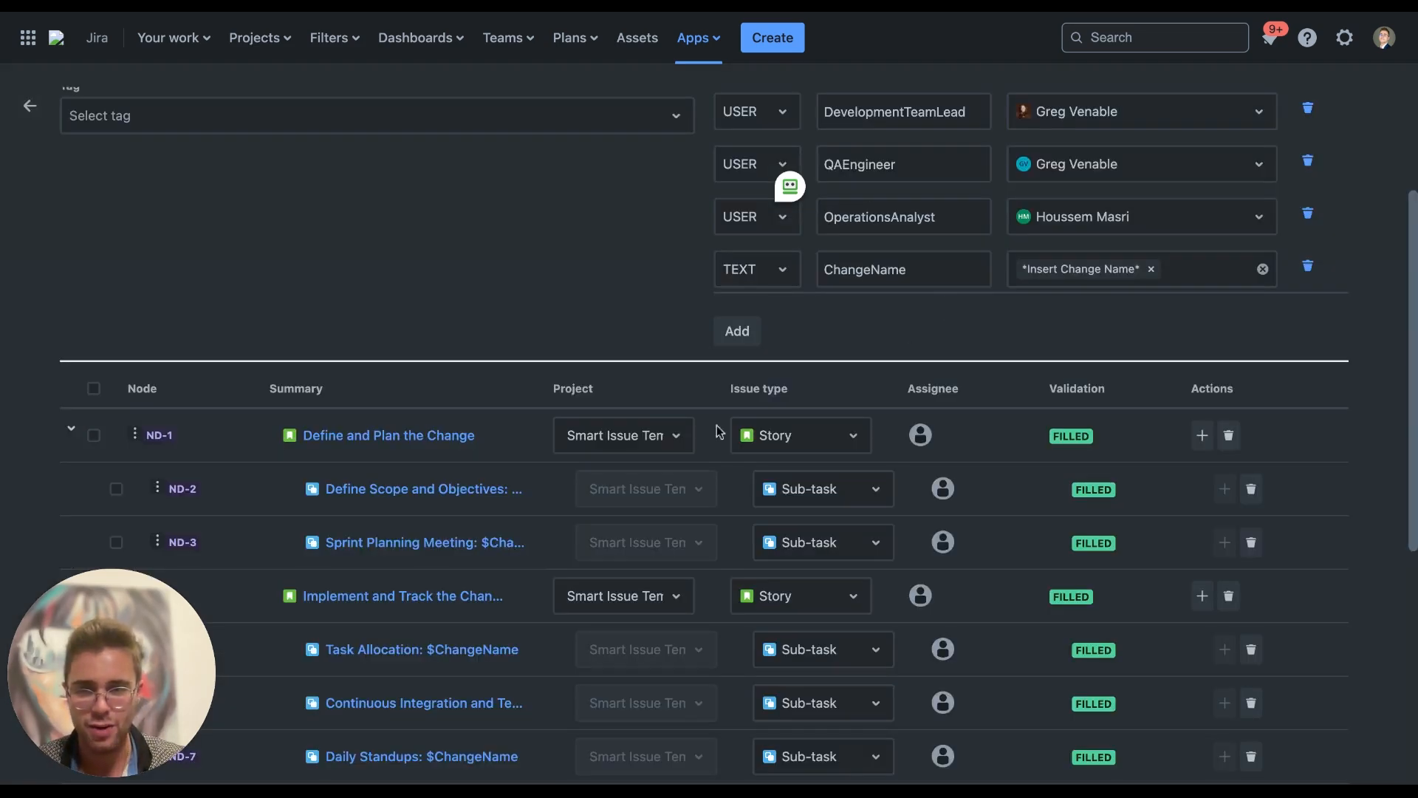
pyautogui.scroll(-2, 494, 493)
pyautogui.scroll(-4, 591, 244)
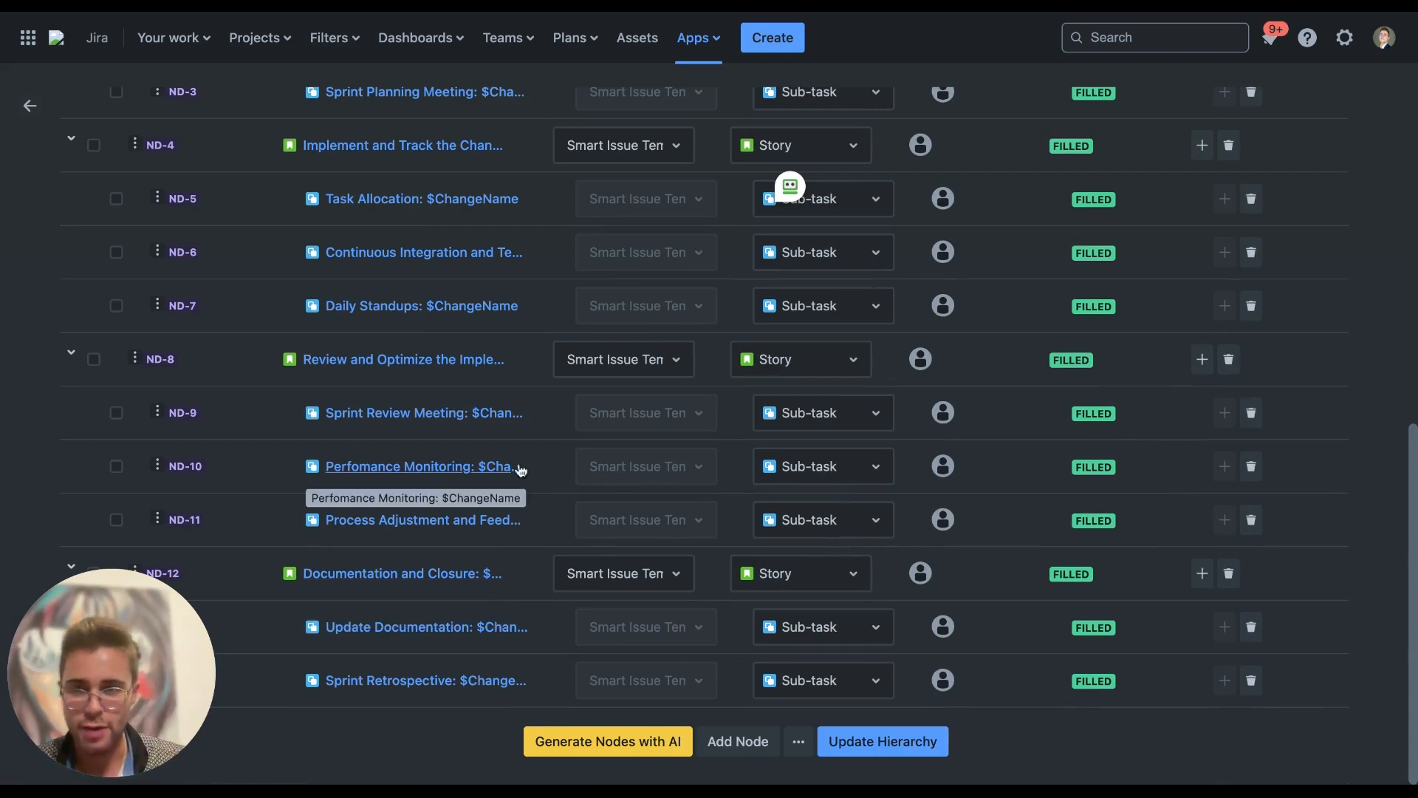
pyautogui.scroll(6, 517, 470)
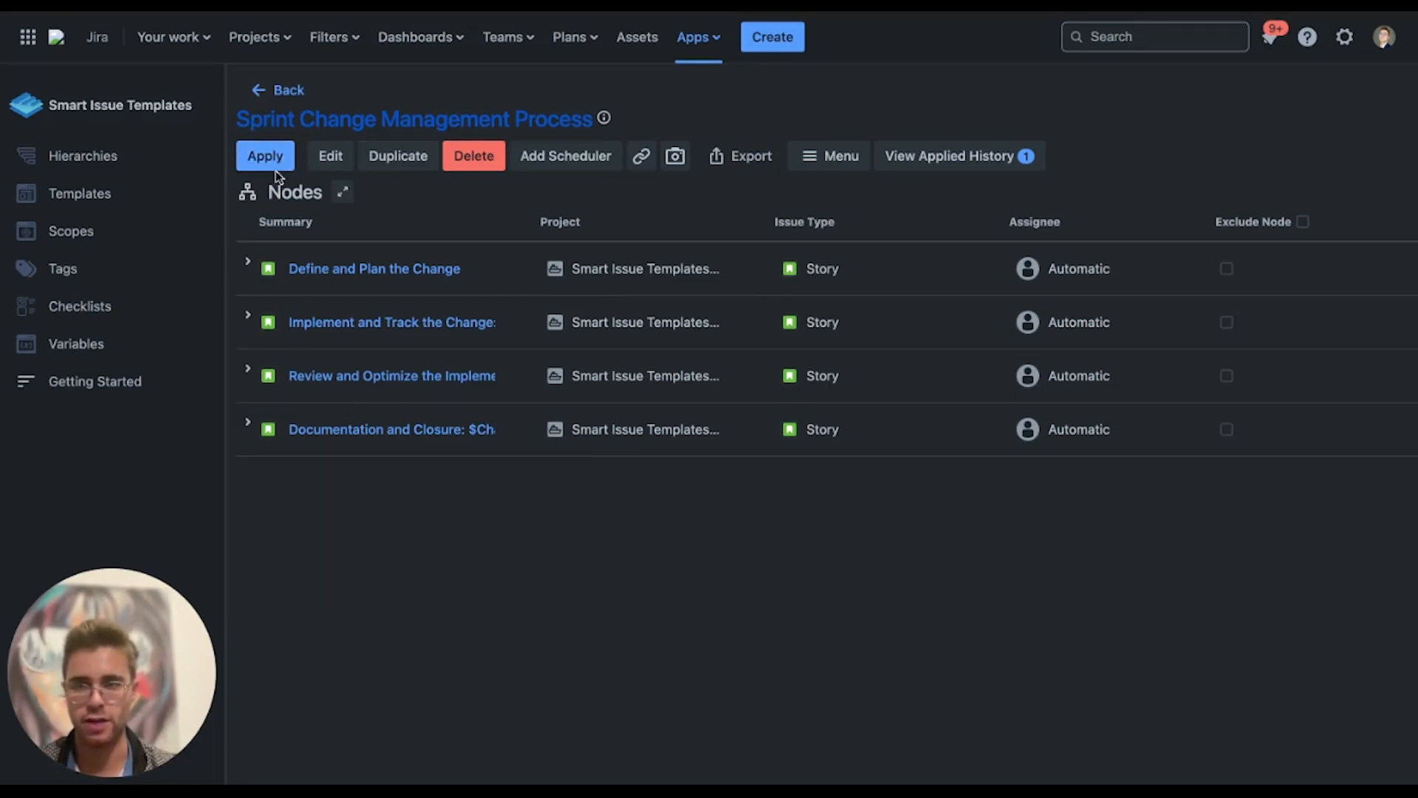
# Apply the hierarchy with ChangeName set to 'Production Bug Fix' and confirm
pyautogui.click(275, 152)
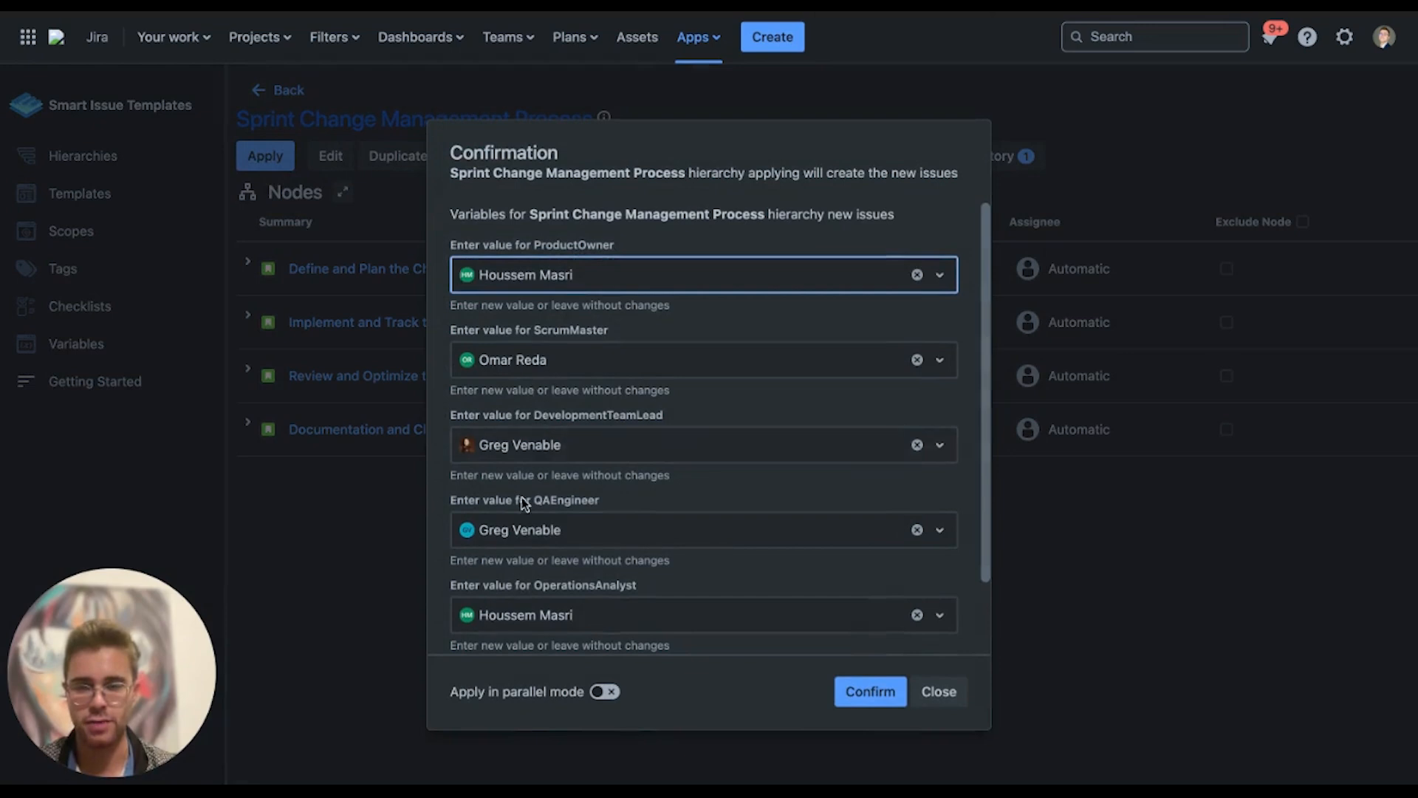
pyautogui.scroll(-3, 521, 505)
pyautogui.scroll(3, 522, 505)
pyautogui.scroll(-2, 529, 443)
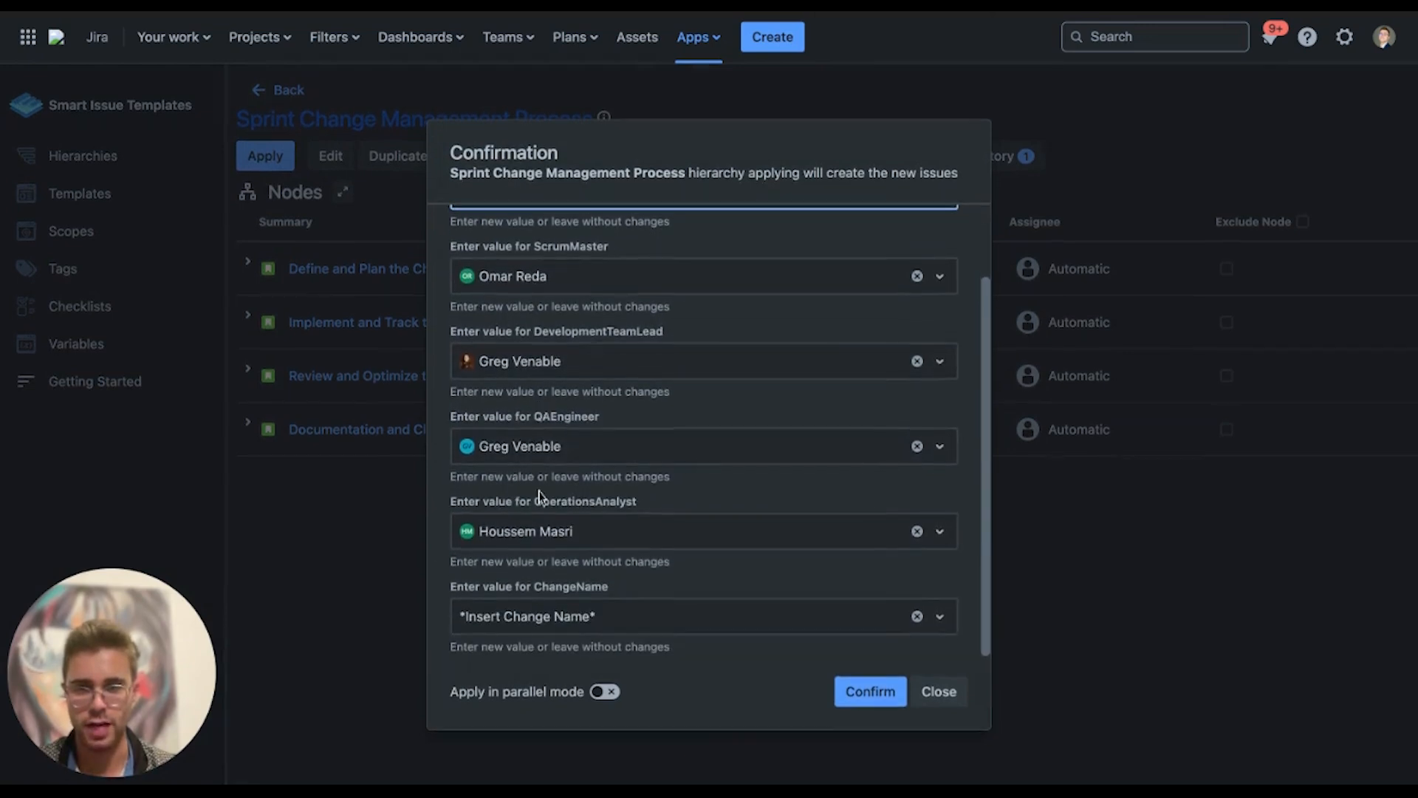
pyautogui.click(562, 619)
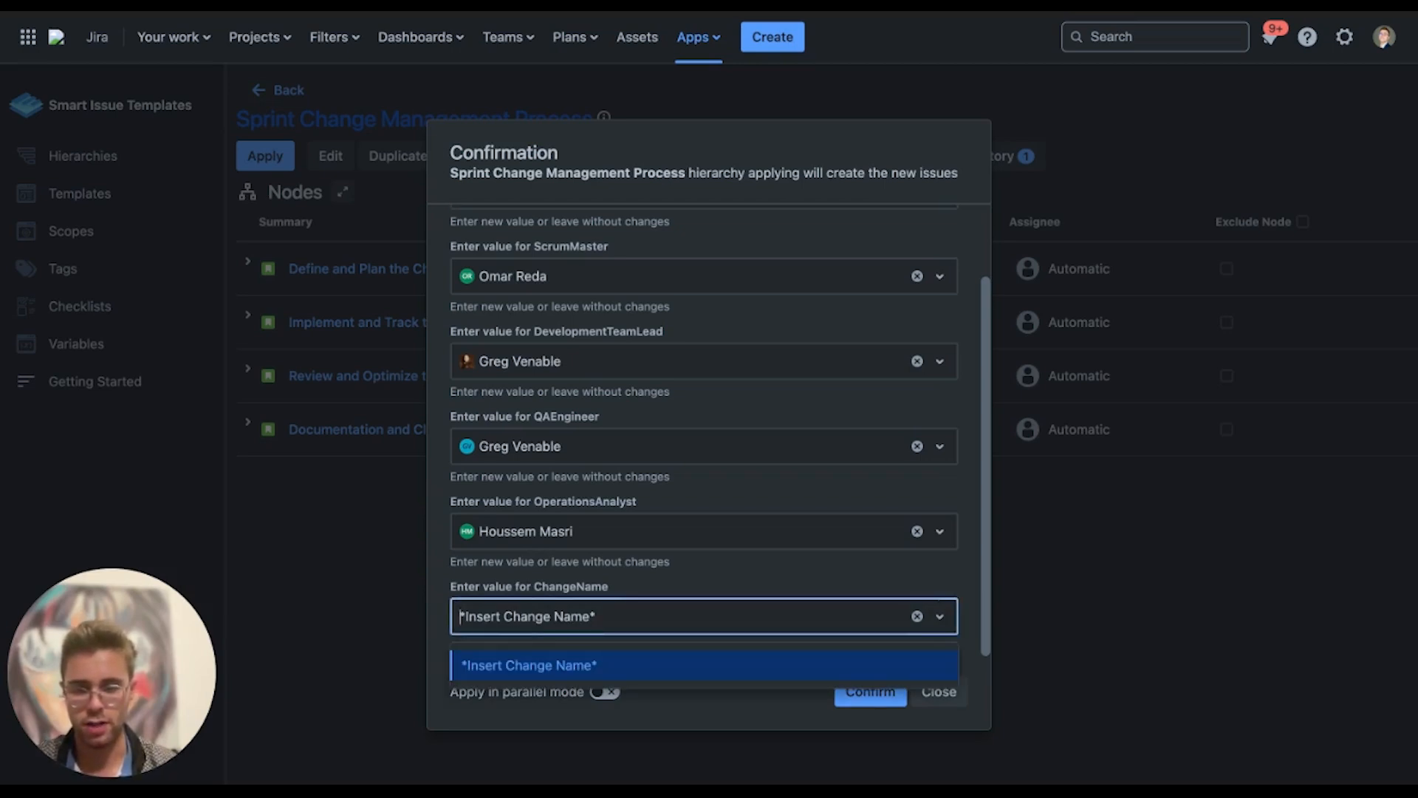
pyautogui.write('Production ')
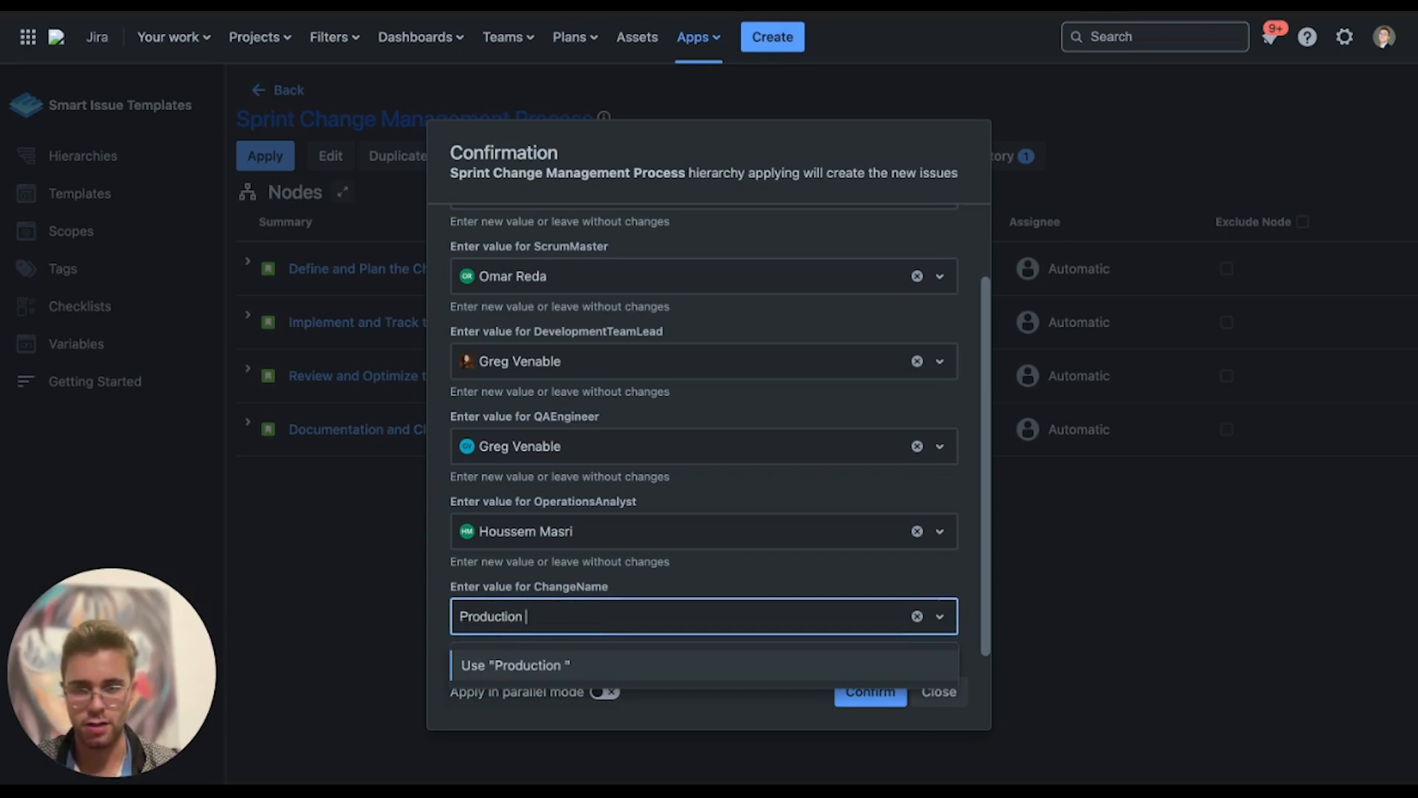
pyautogui.write('Bug Fix')
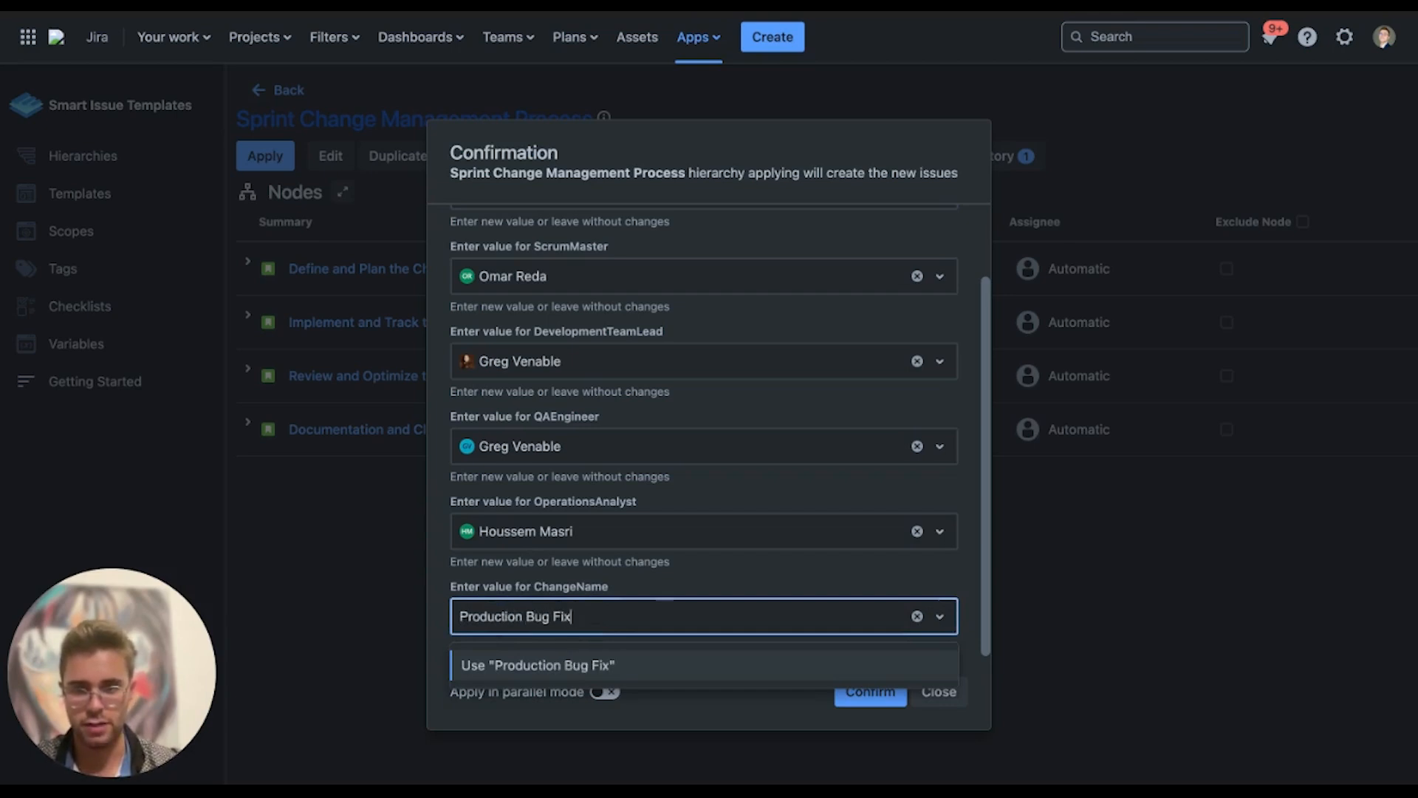
pyautogui.click(569, 664)
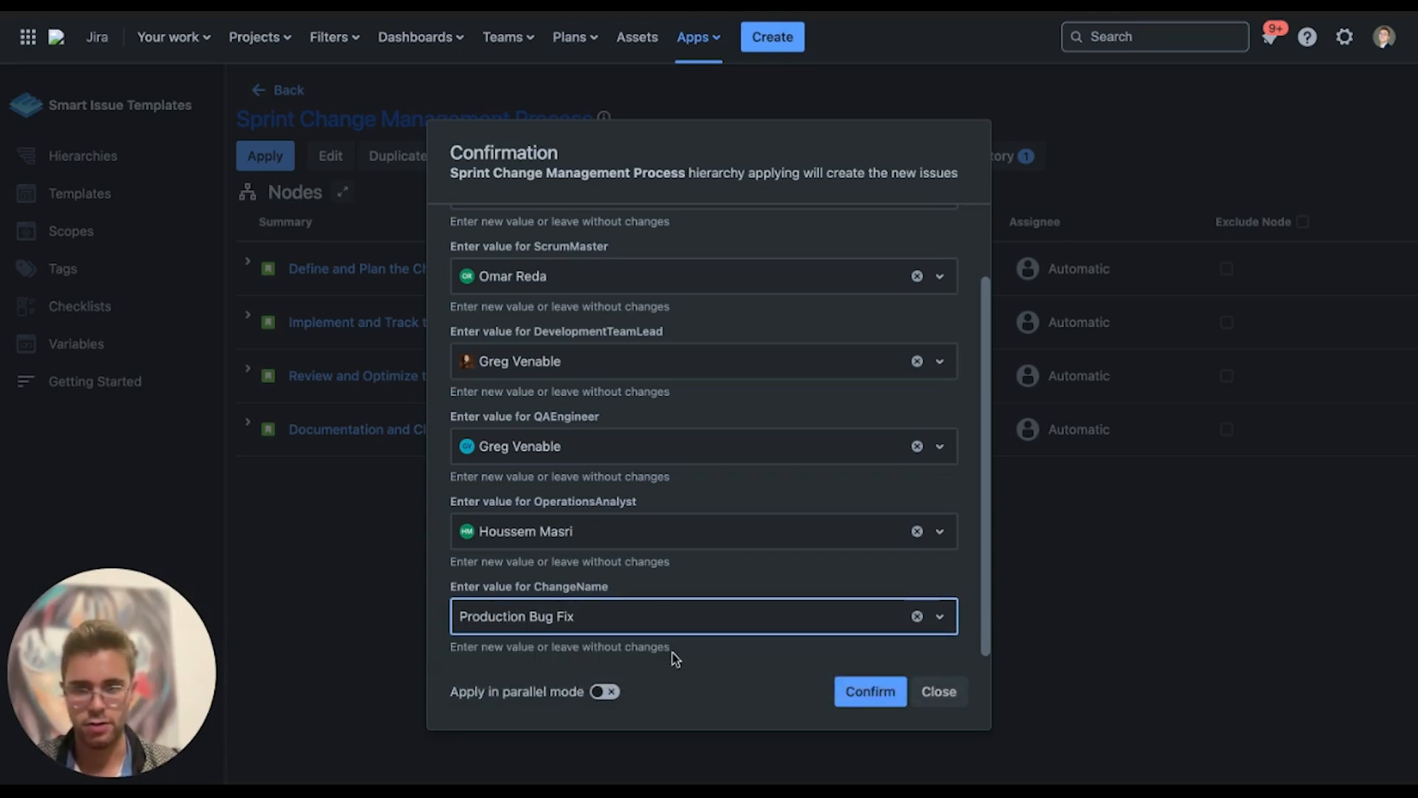
pyautogui.click(853, 698)
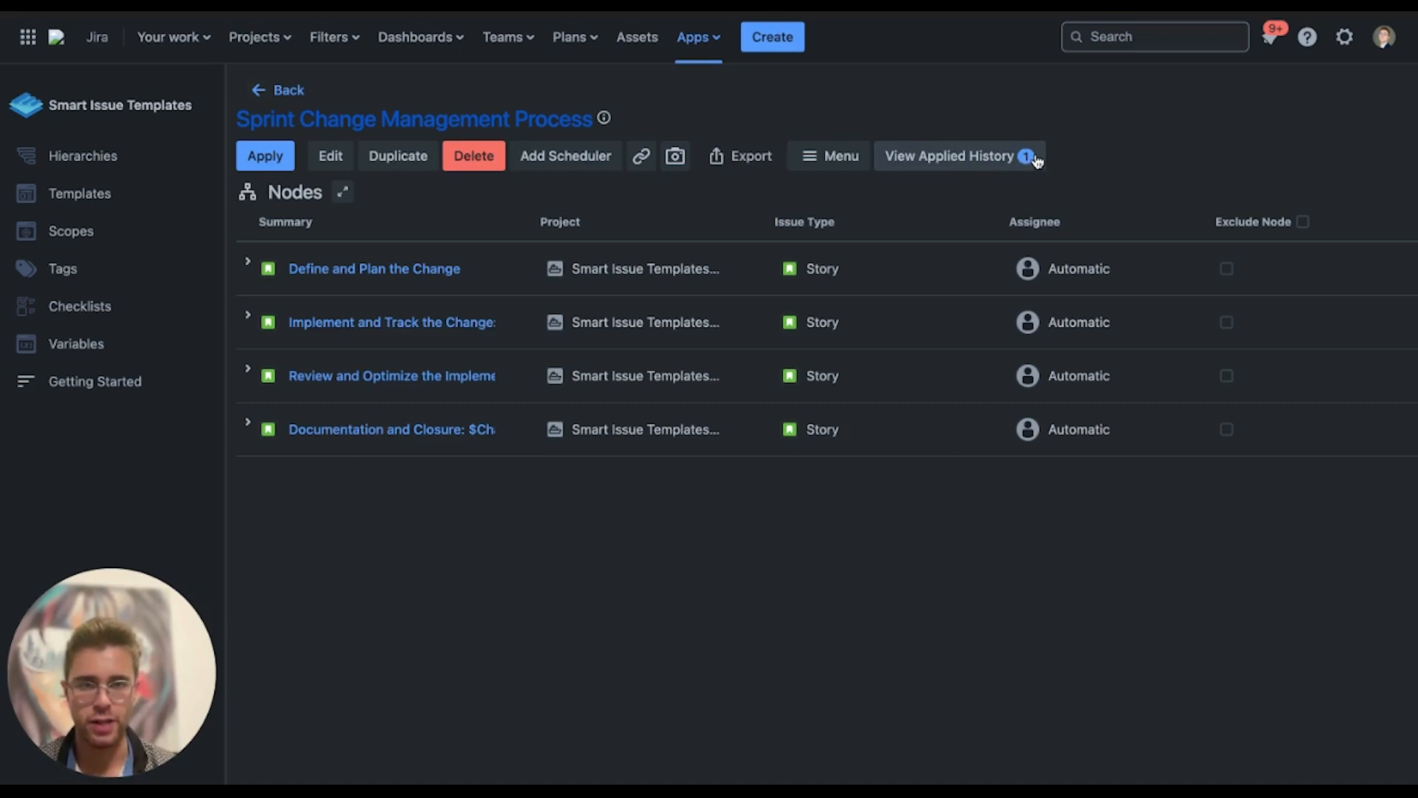
# Expand all four parent issues in the applied-story history, then begin adding a scheduler
pyautogui.click(933, 161)
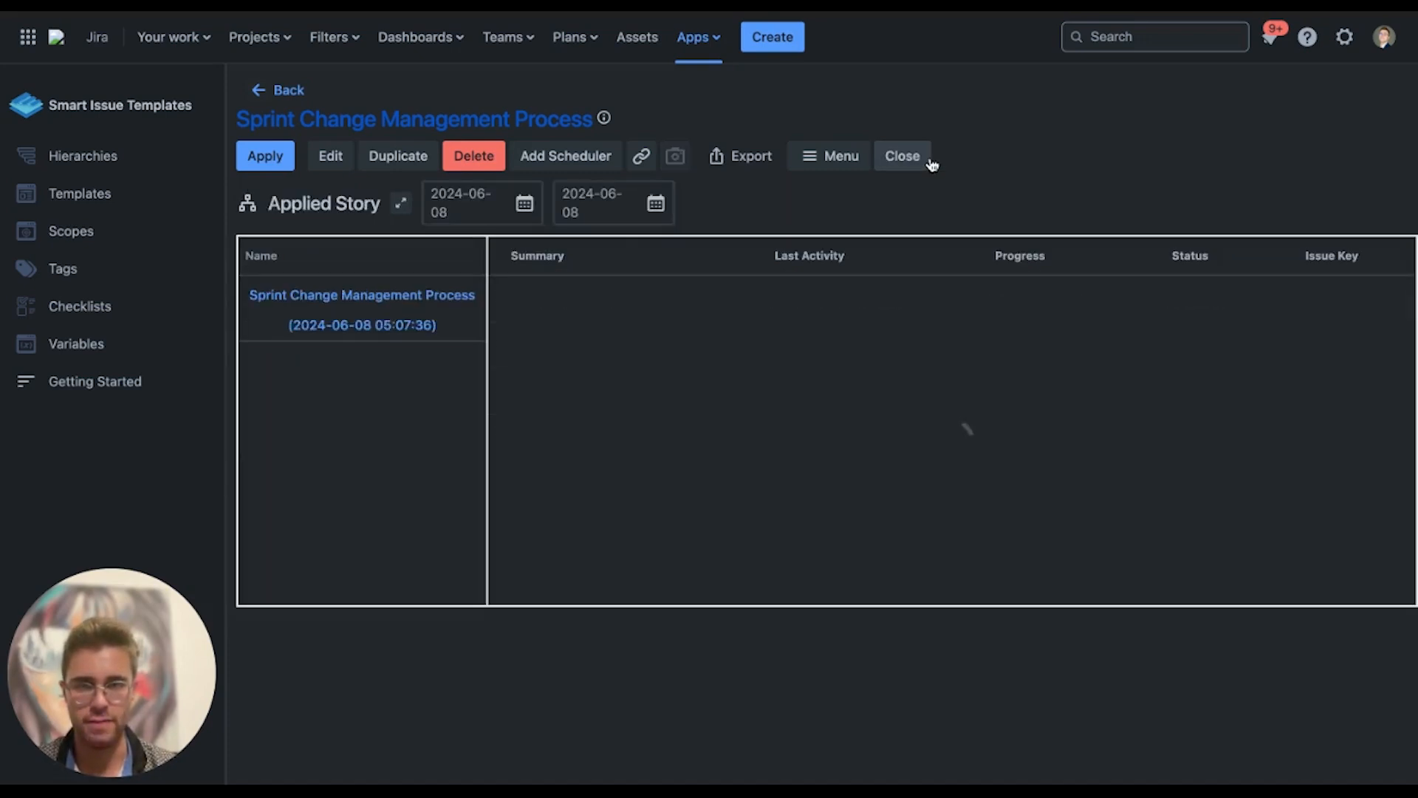
pyautogui.click(500, 298)
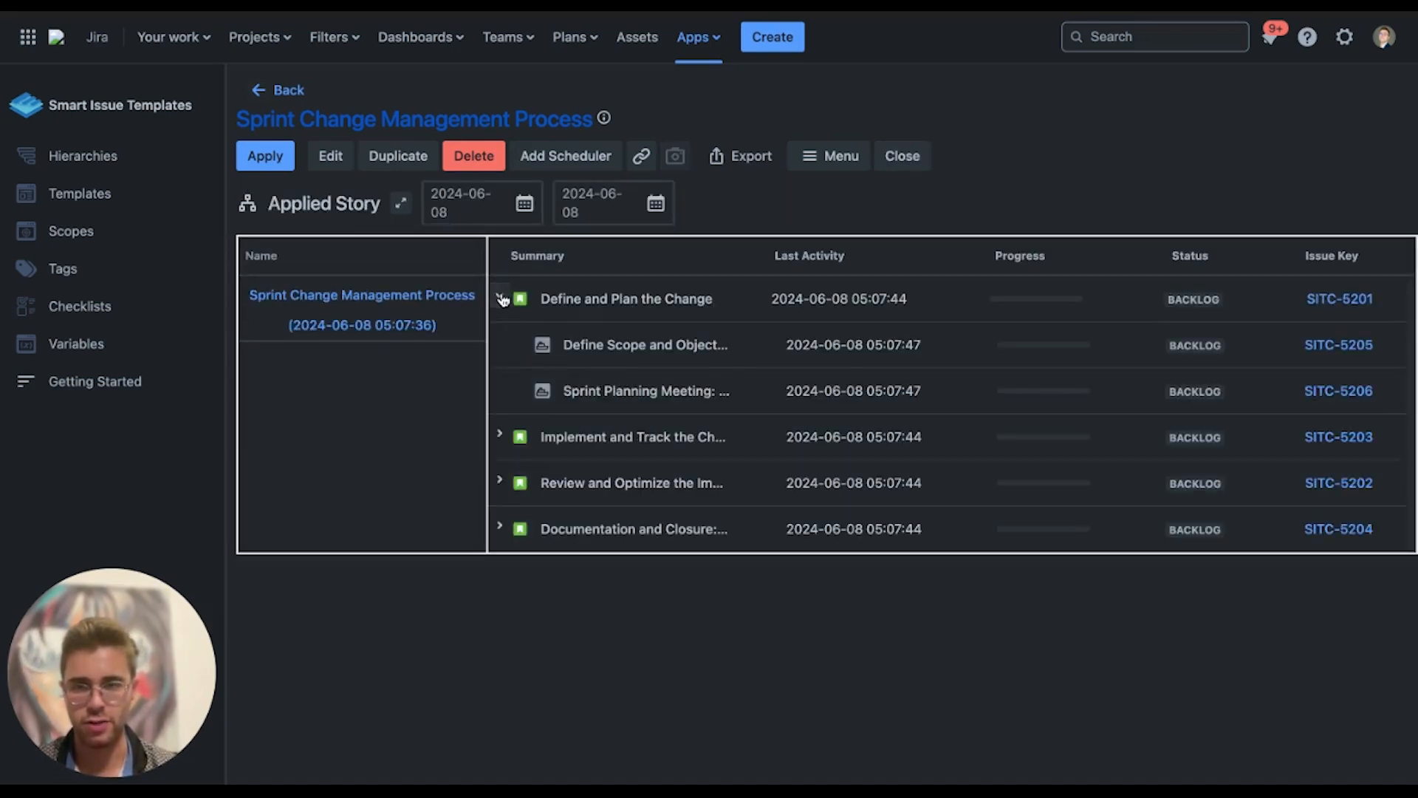
pyautogui.click(500, 437)
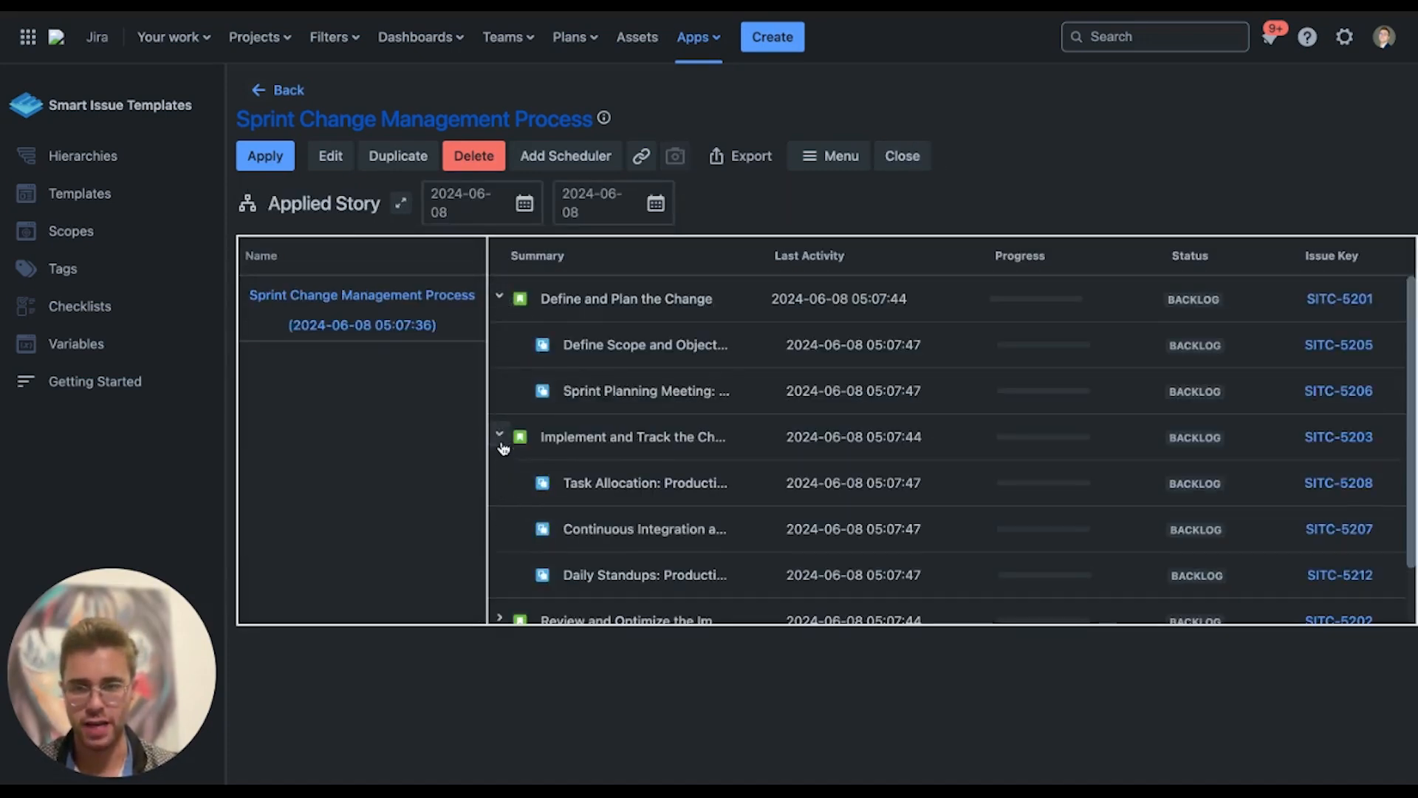
pyautogui.click(502, 621)
pyautogui.scroll(-3, 505, 605)
pyautogui.click(501, 597)
pyautogui.scroll(-1, 513, 588)
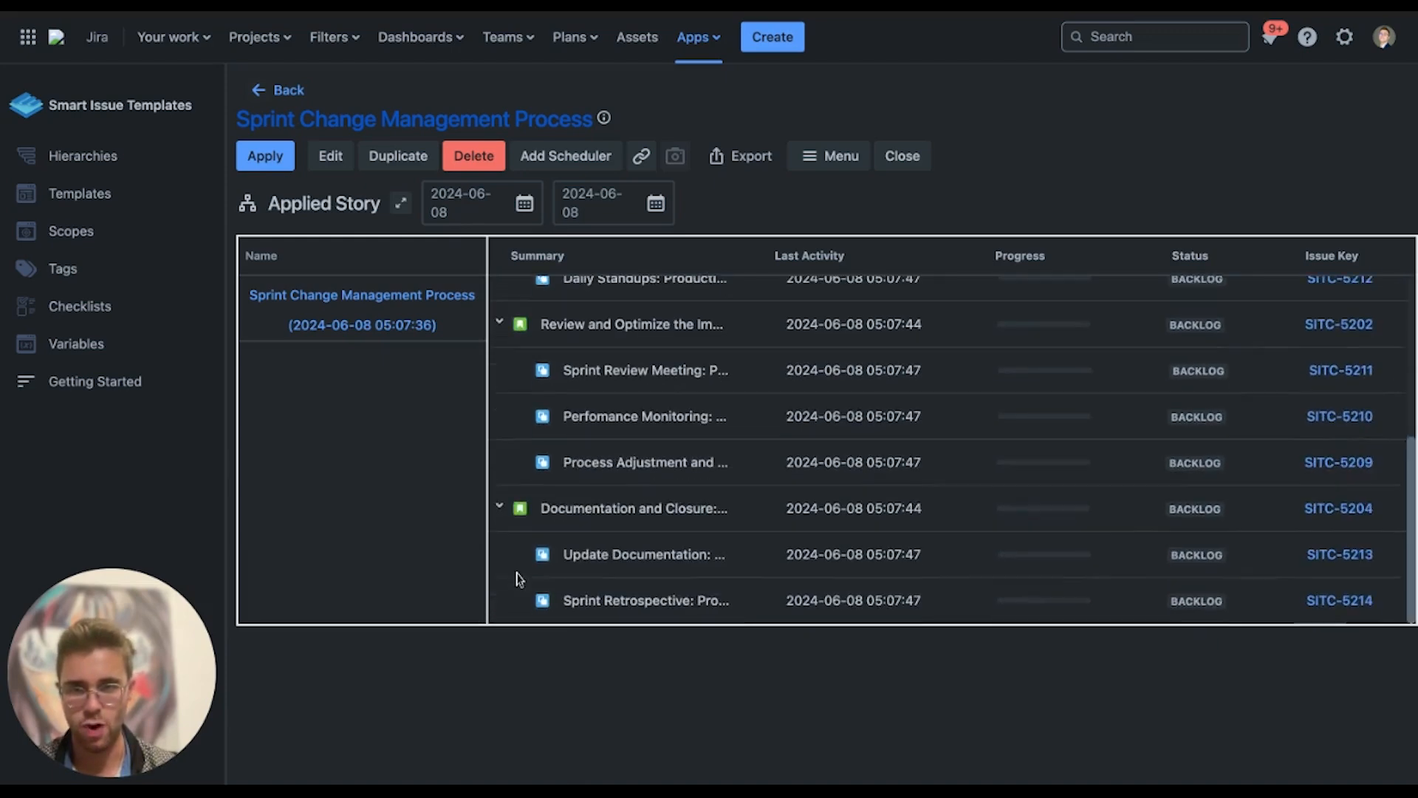
pyautogui.scroll(5, 517, 578)
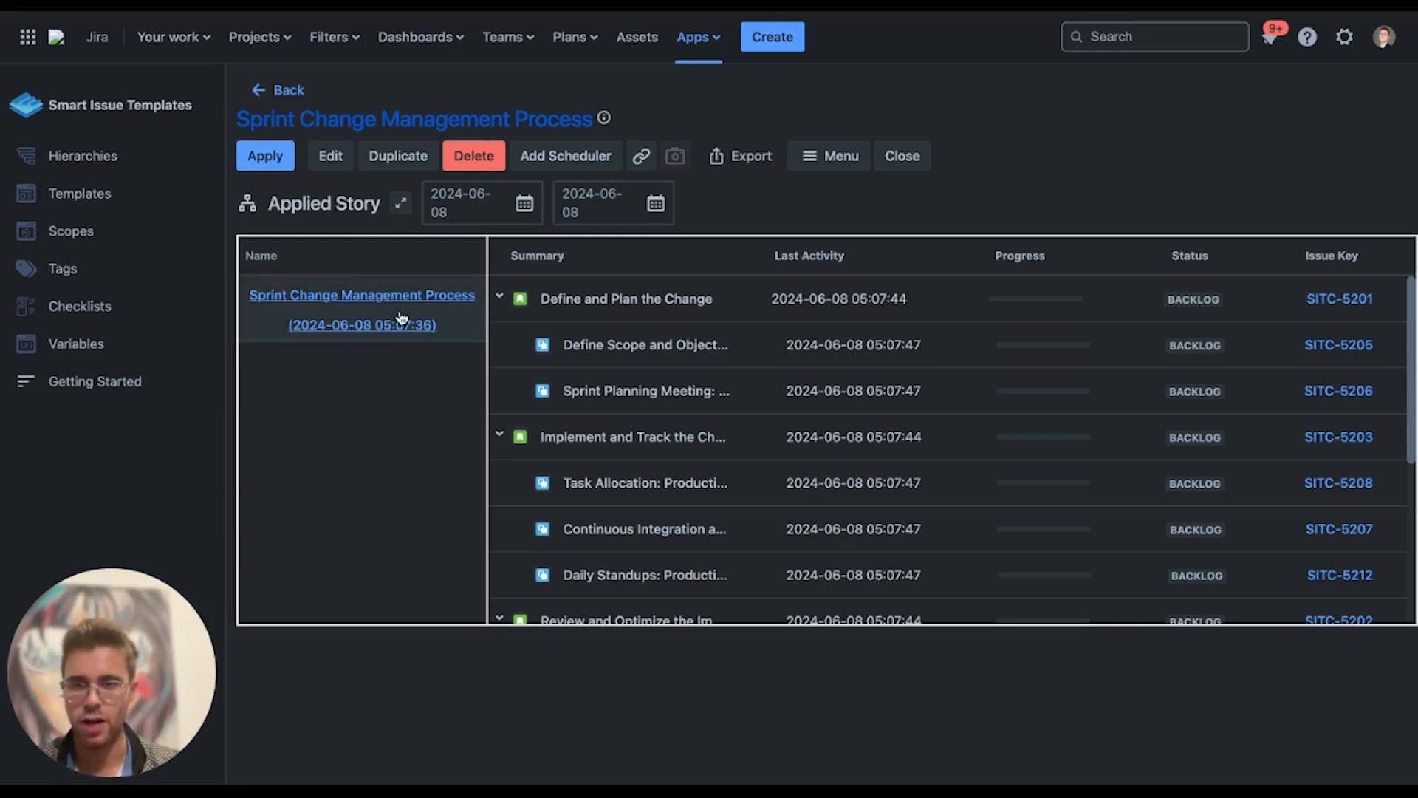
pyautogui.click(570, 160)
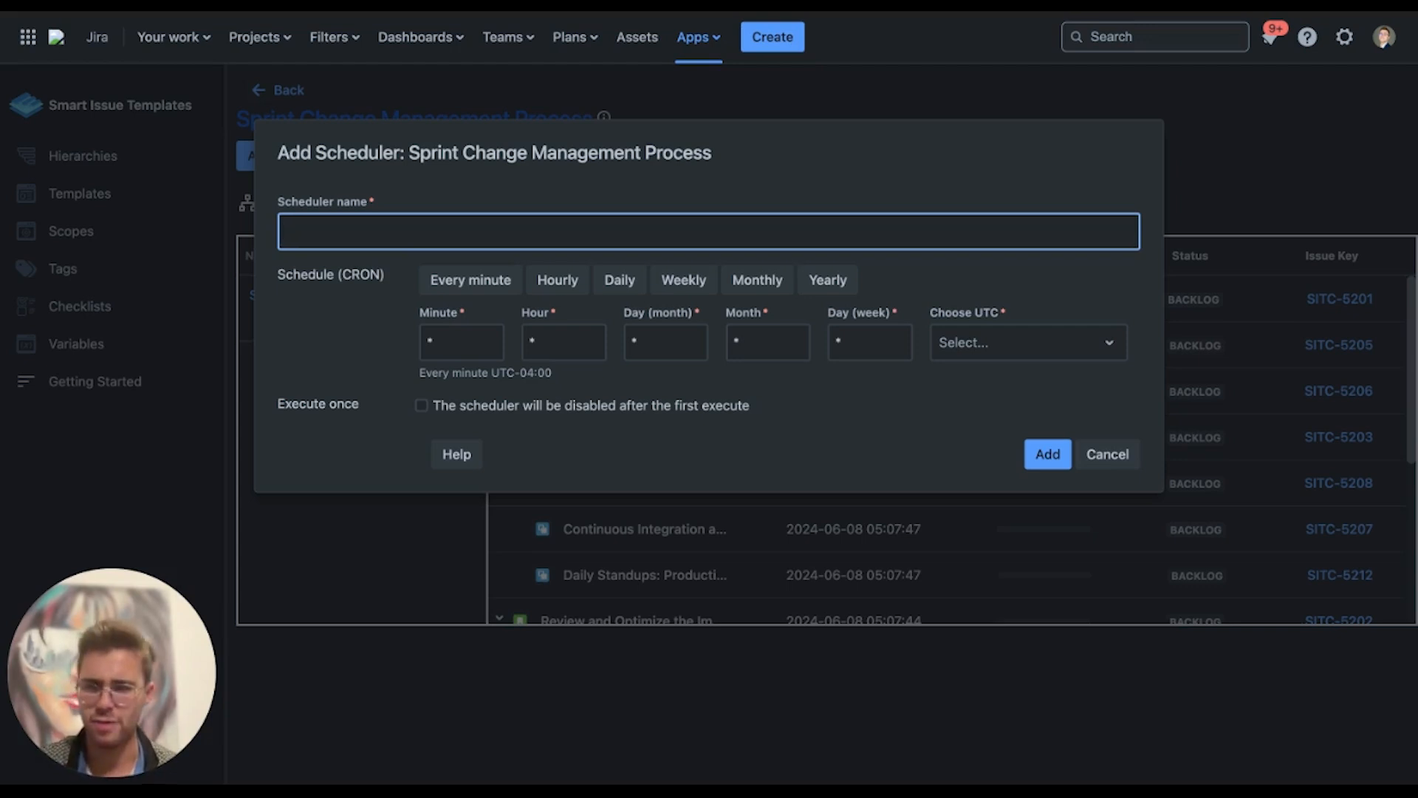
# Try the Weekly, Daily and Hourly presets, set Day (week) to 1-5, then cancel the scheduler
pyautogui.click(692, 285)
pyautogui.click(620, 282)
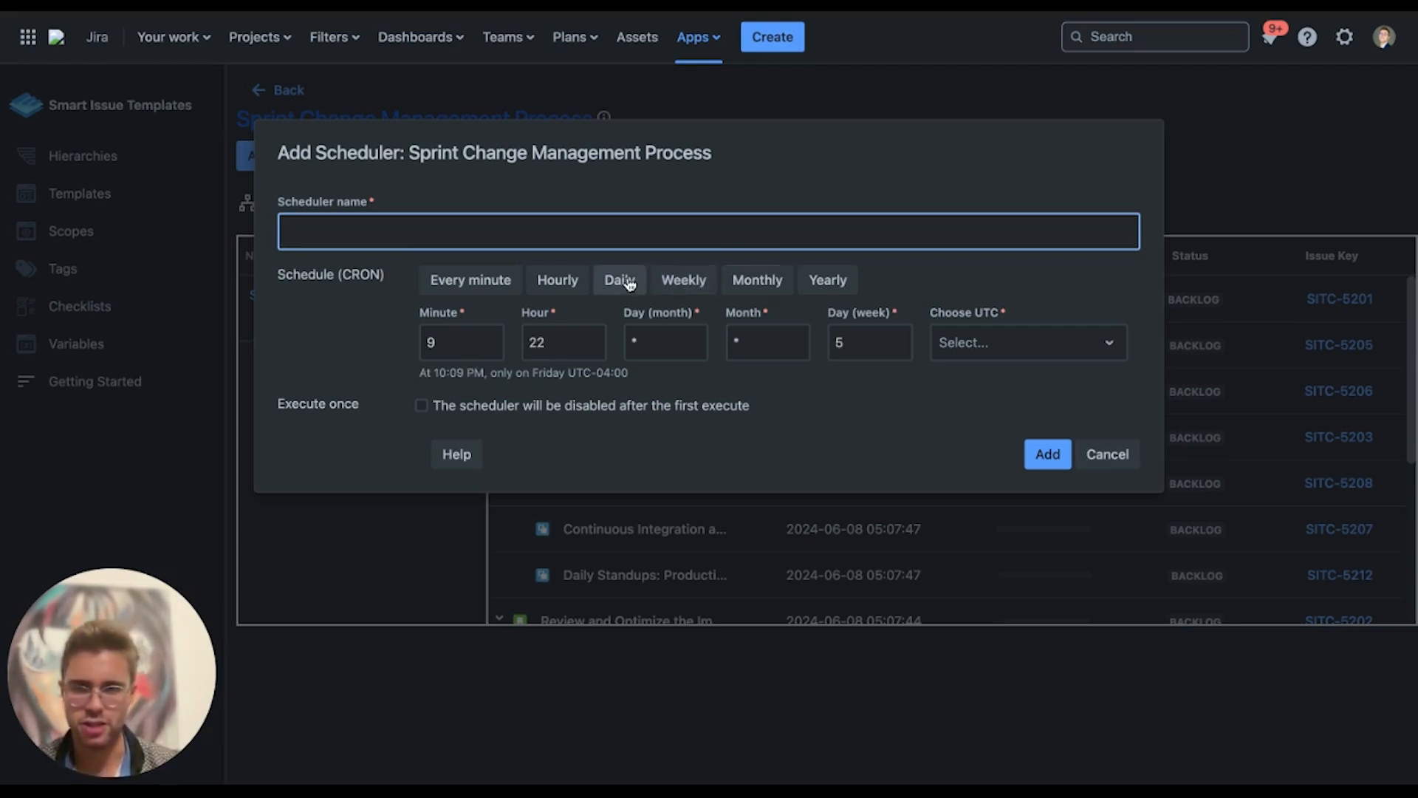
pyautogui.click(561, 284)
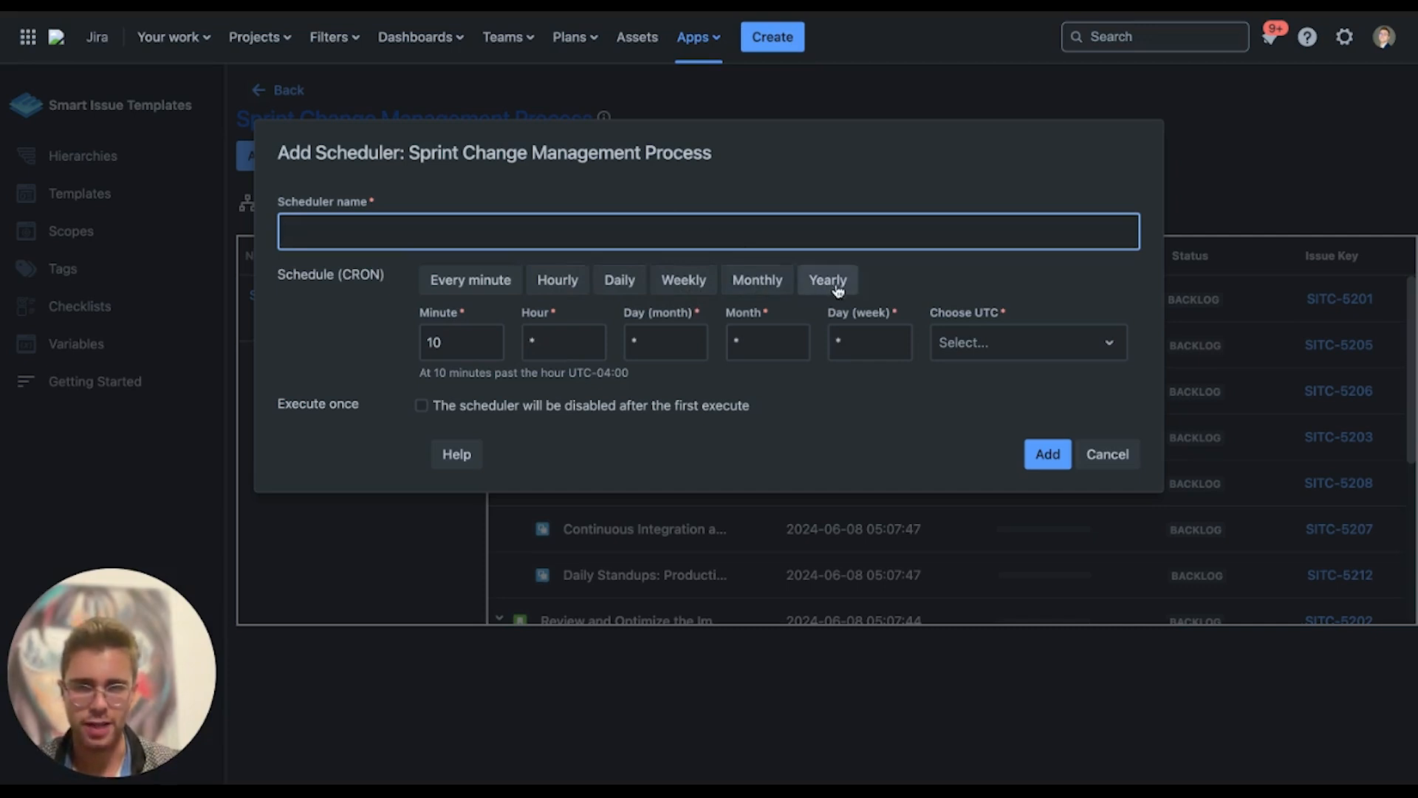
pyautogui.click(874, 342)
pyautogui.press('BackSpace')
pyautogui.write('1')
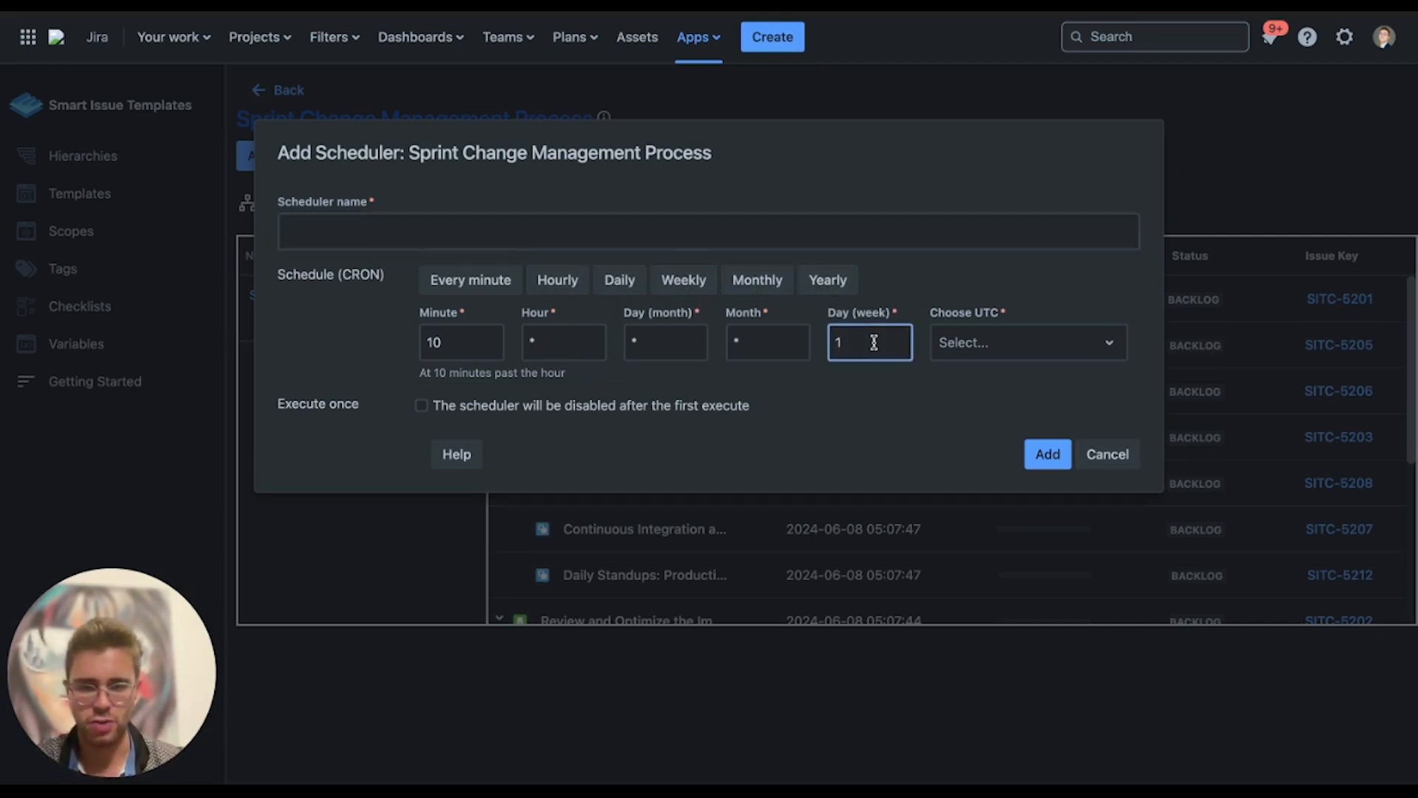
pyautogui.write('-5')
pyautogui.click(875, 421)
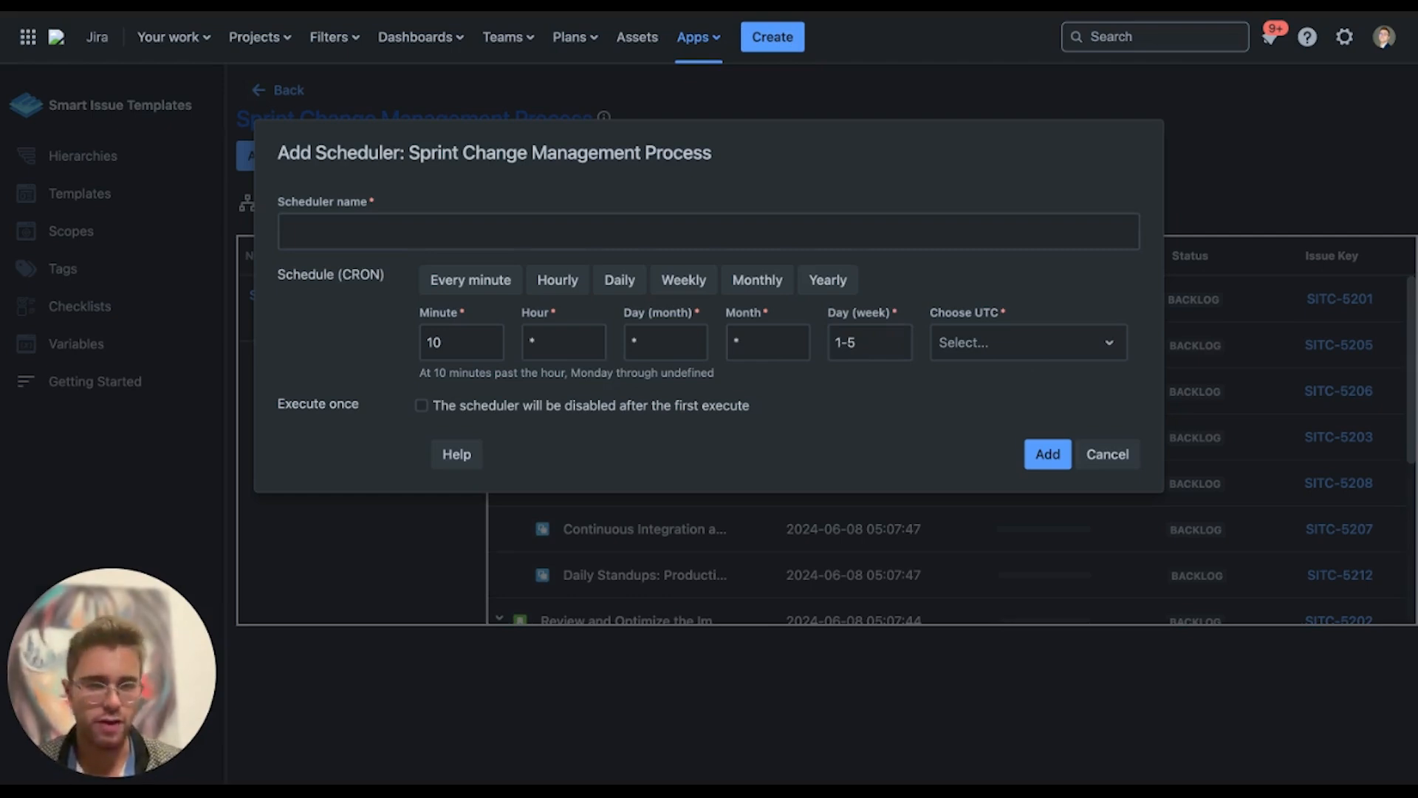
pyautogui.click(1115, 454)
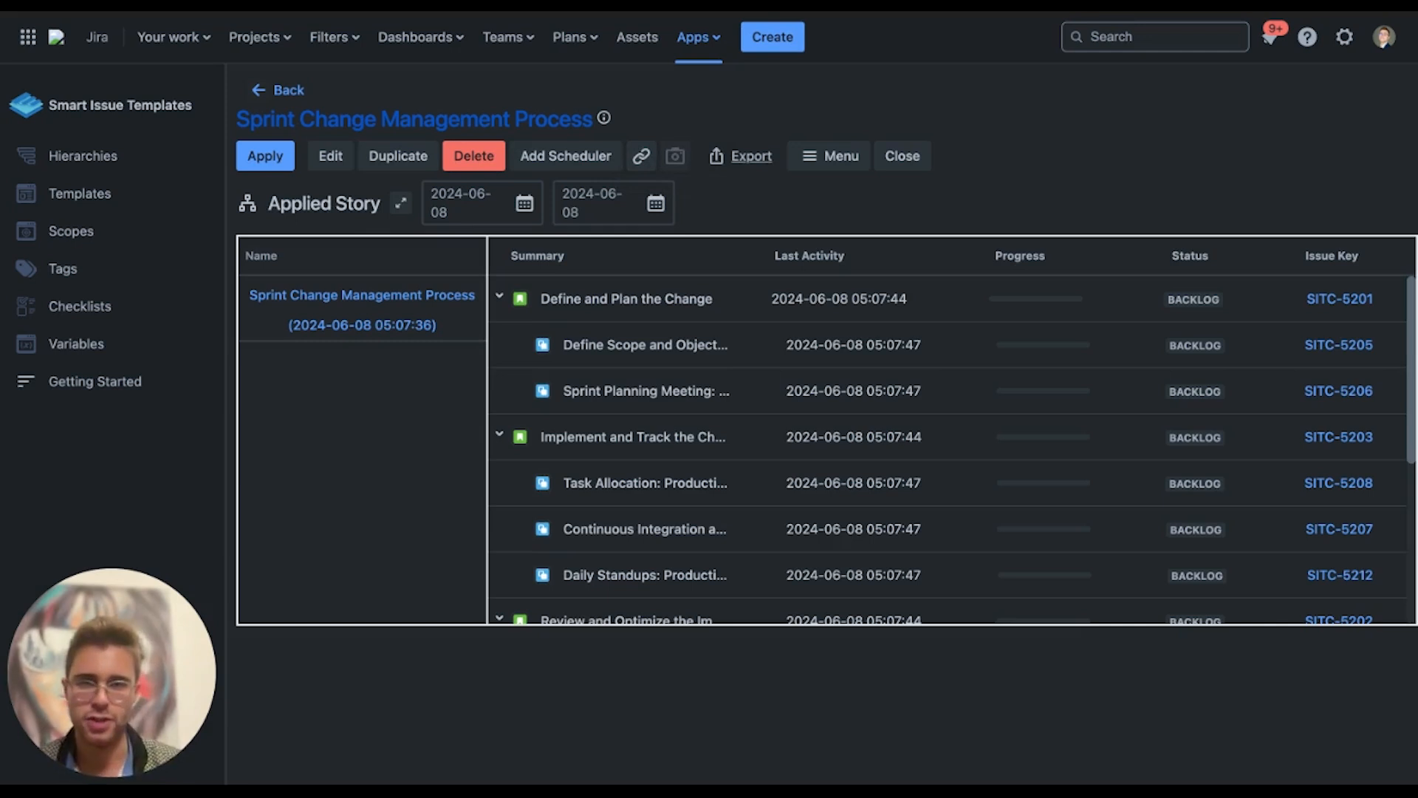
# Open and close the hierarchy's Menu actions and scroll the applied issue table
pyautogui.click(831, 155)
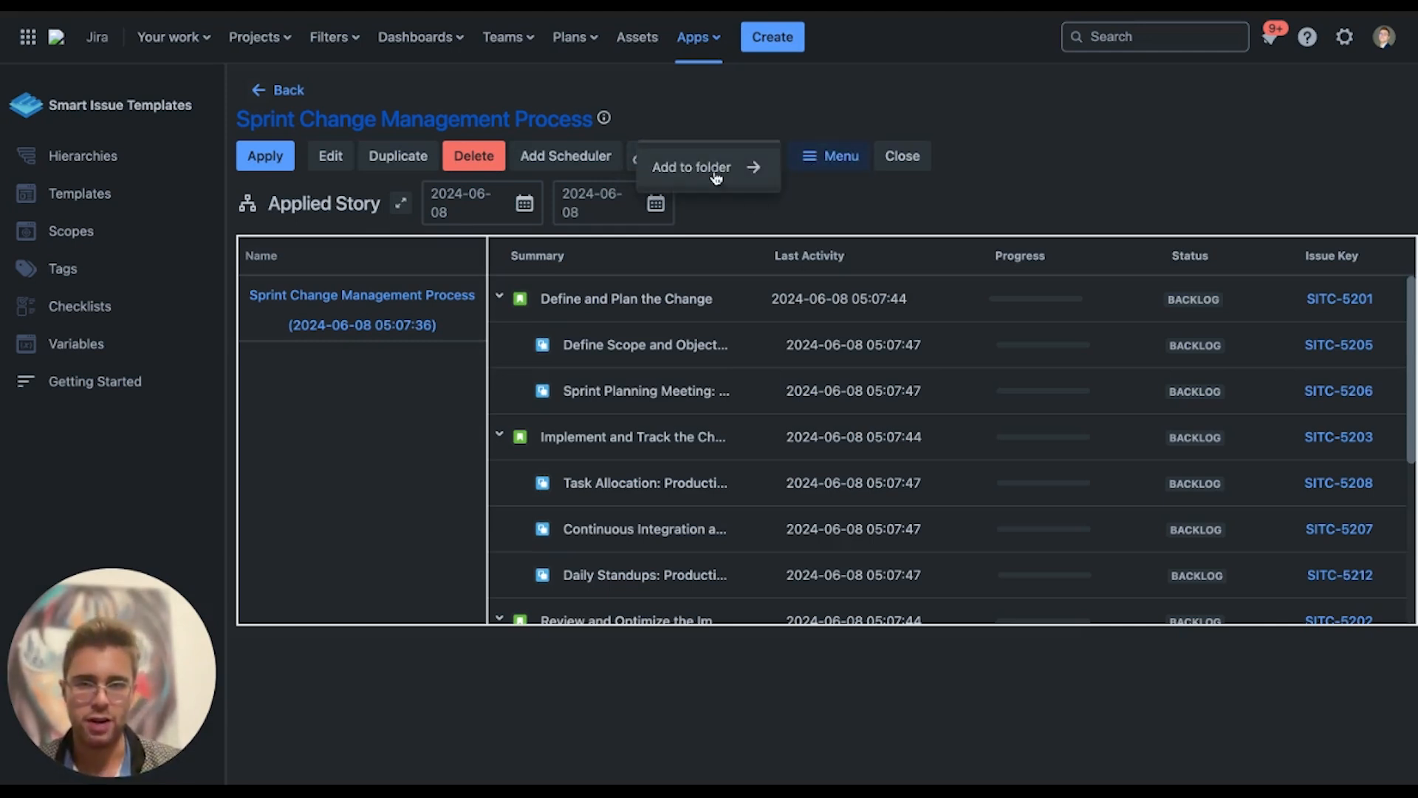
pyautogui.click(813, 204)
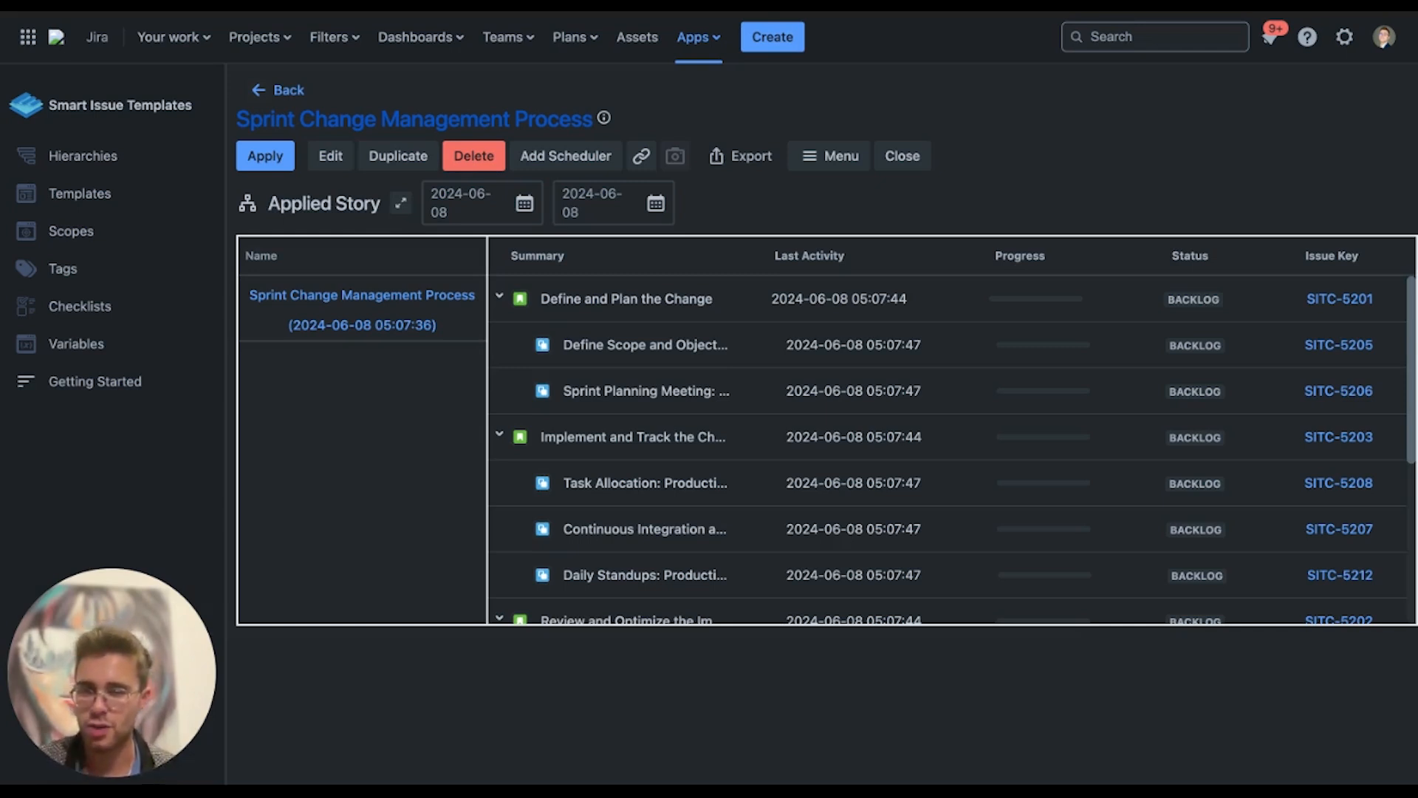
pyautogui.scroll(-5, 691, 353)
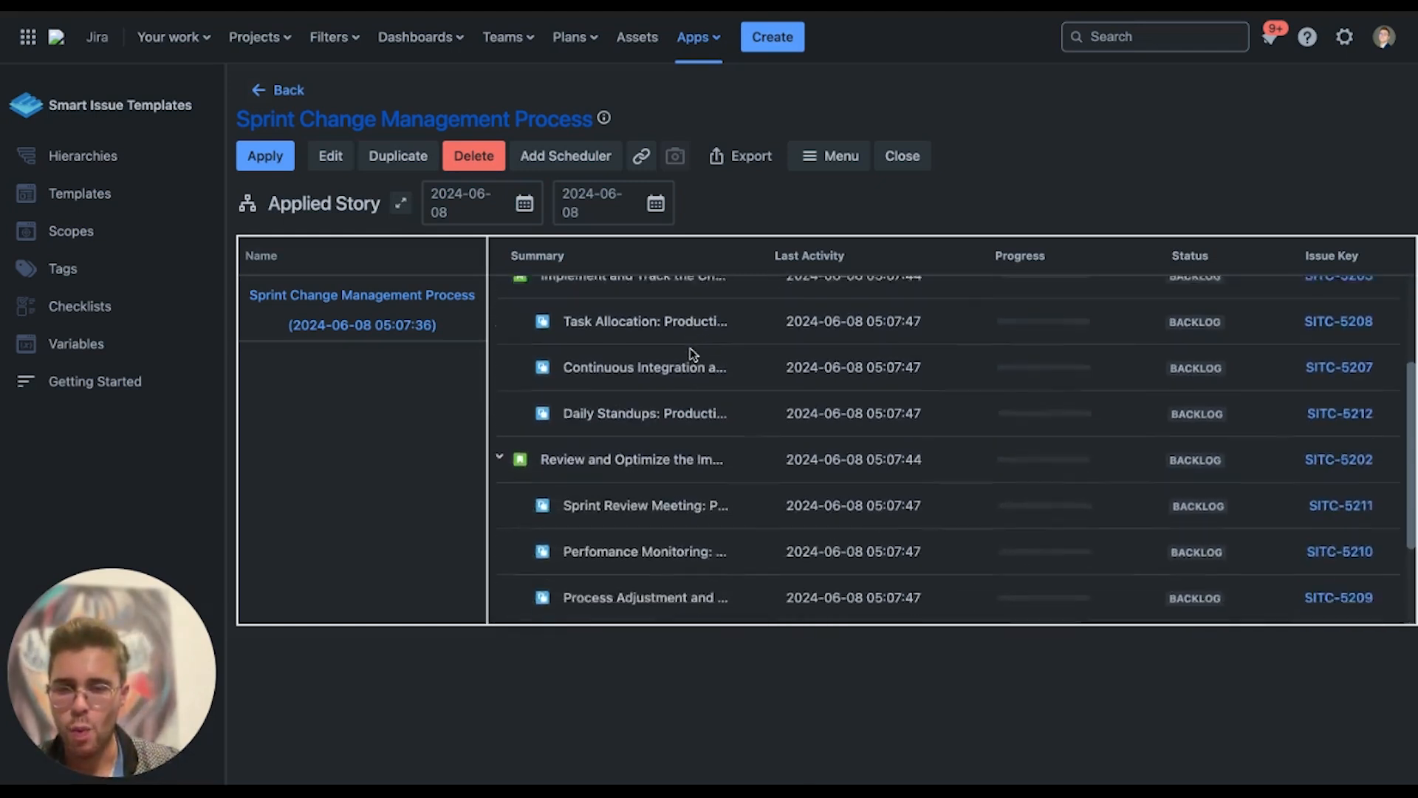
pyautogui.scroll(4, 692, 353)
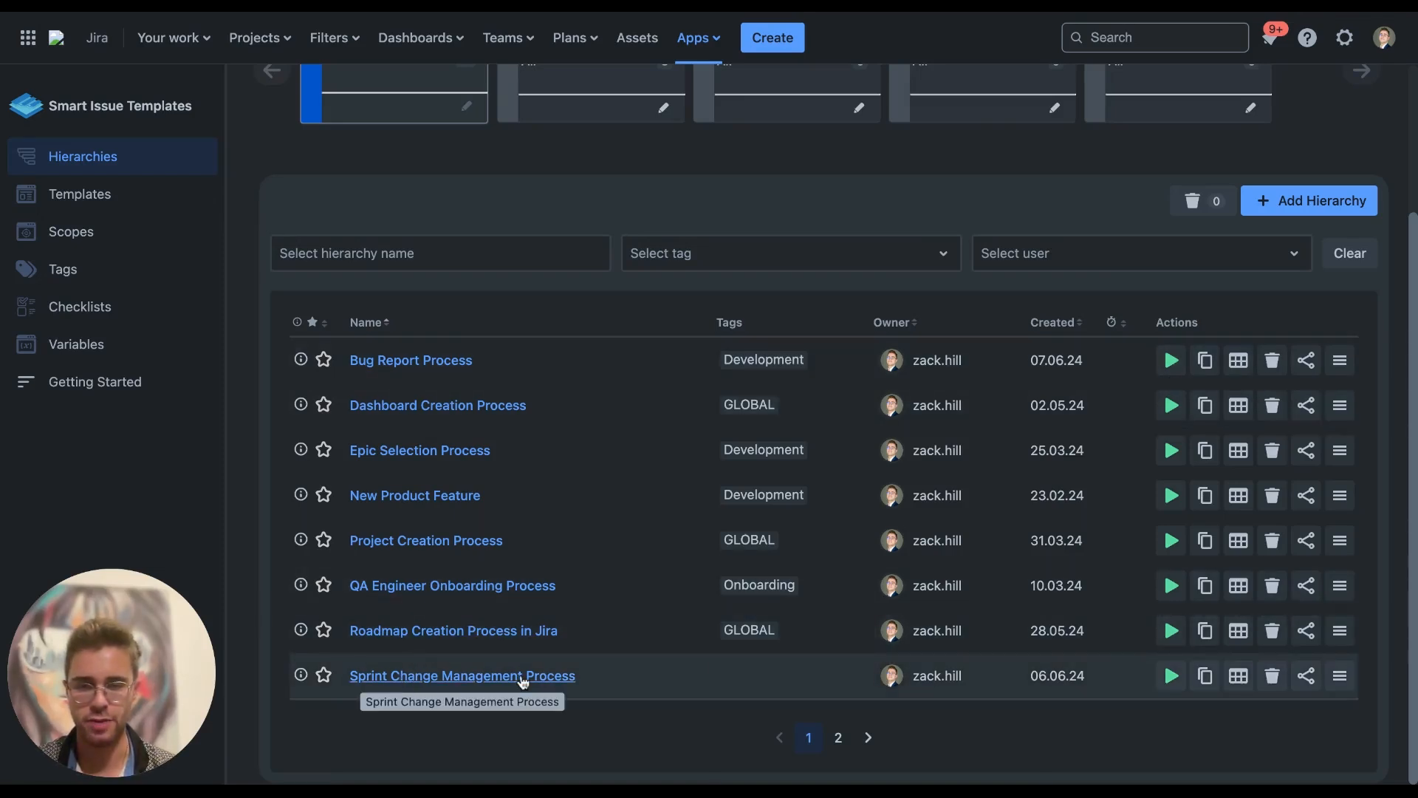
# Share Sprint Change Management Process with a first user having Edit, Apply and View rights
pyautogui.click(1306, 677)
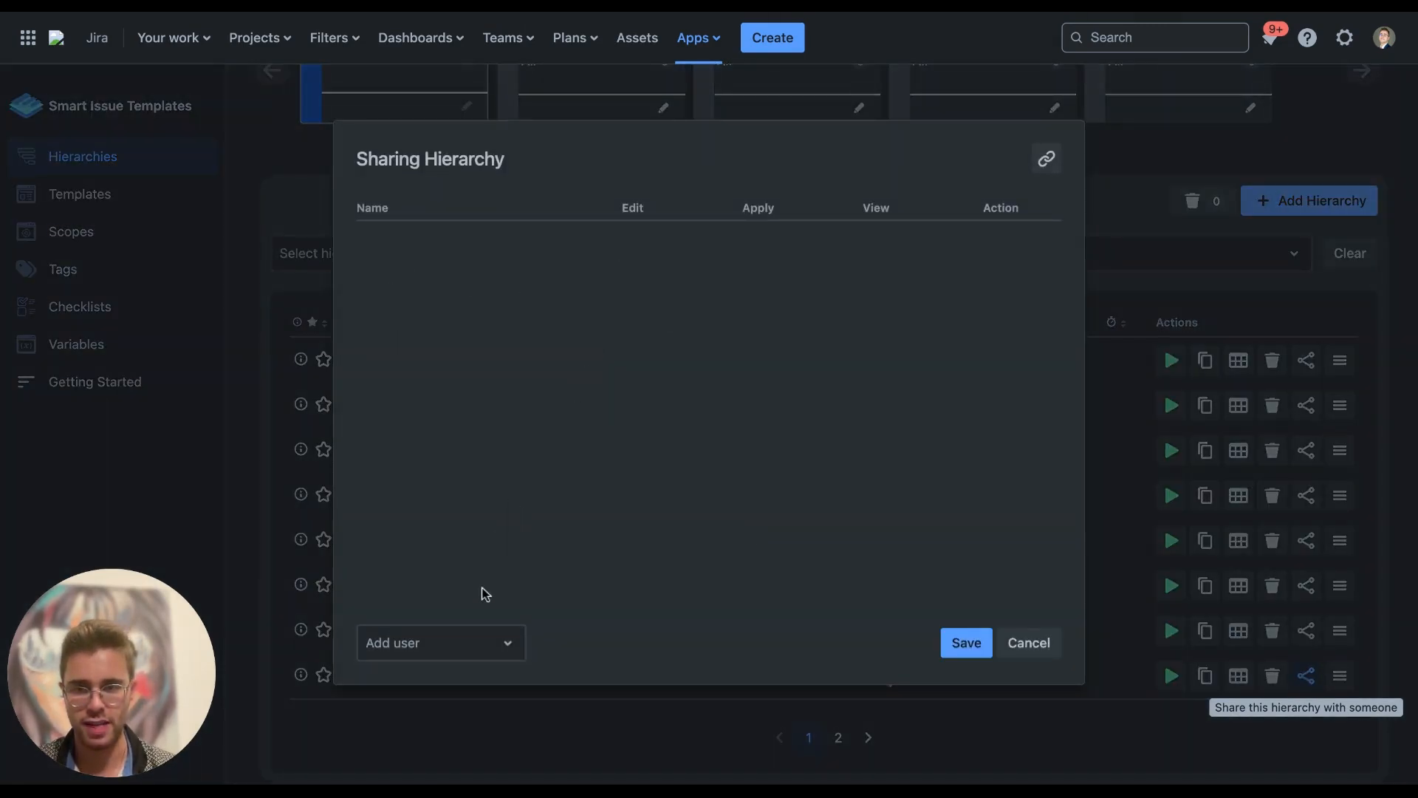
pyautogui.click(466, 644)
pyautogui.scroll(-2, 472, 525)
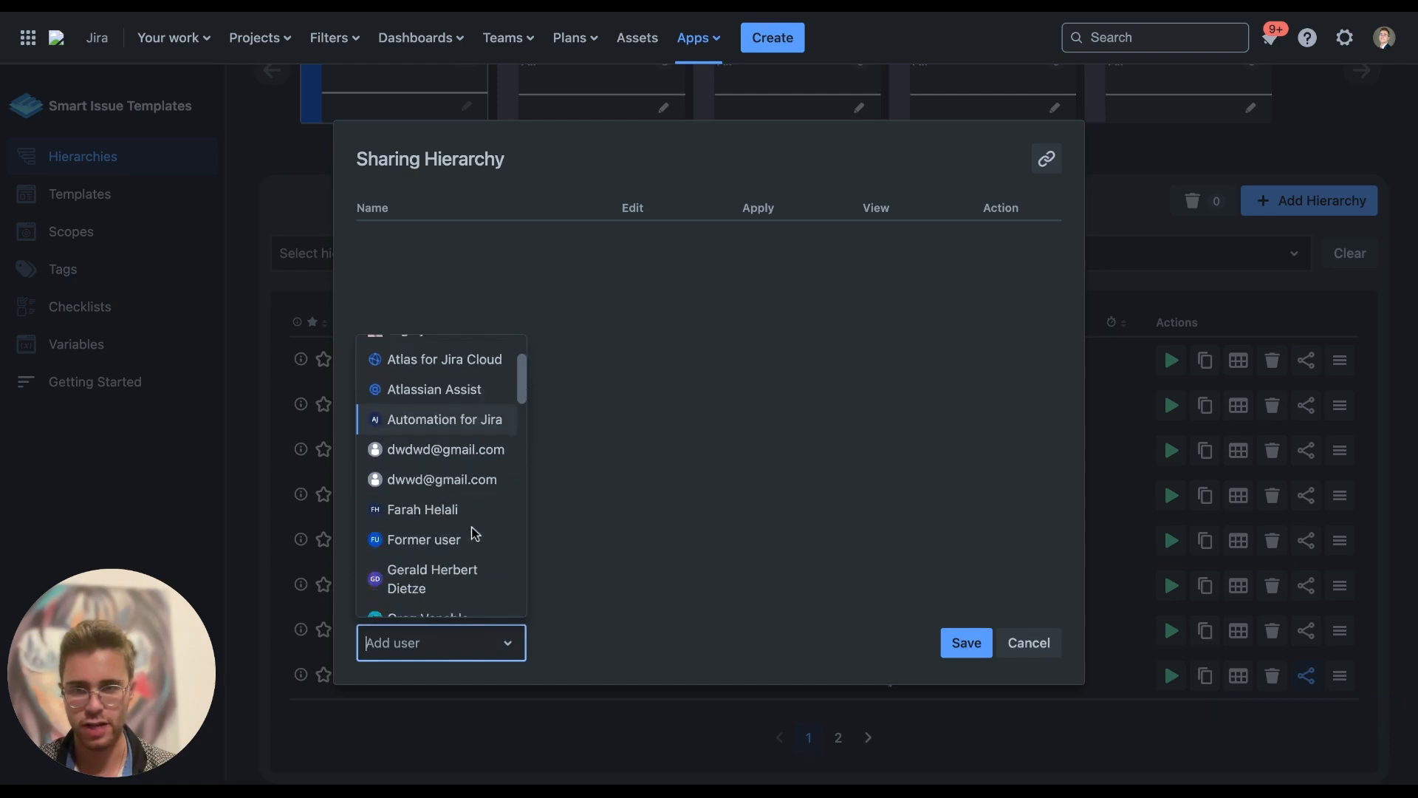
pyautogui.scroll(-3, 471, 526)
pyautogui.scroll(1, 469, 530)
pyautogui.click(450, 447)
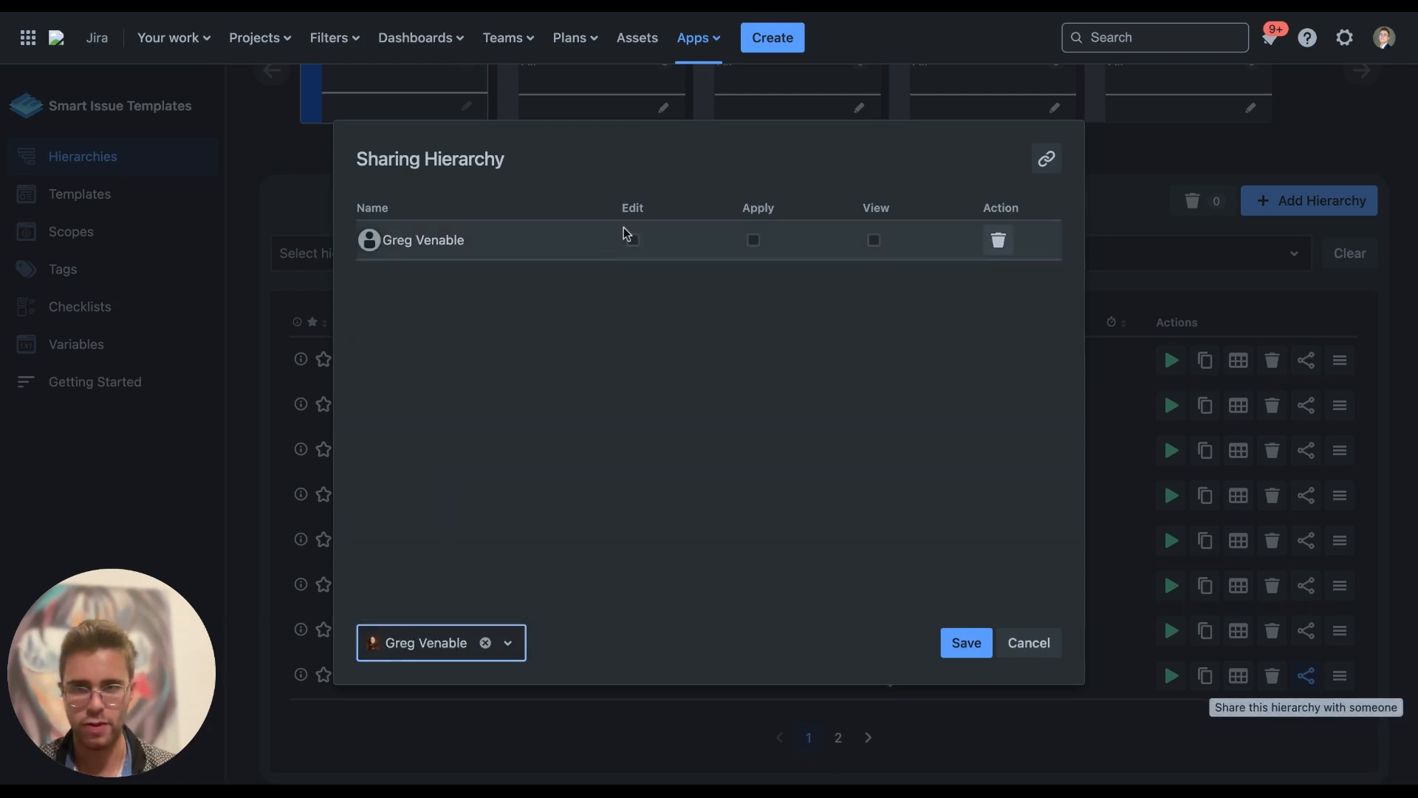
pyautogui.click(630, 238)
pyautogui.click(754, 240)
pyautogui.click(871, 241)
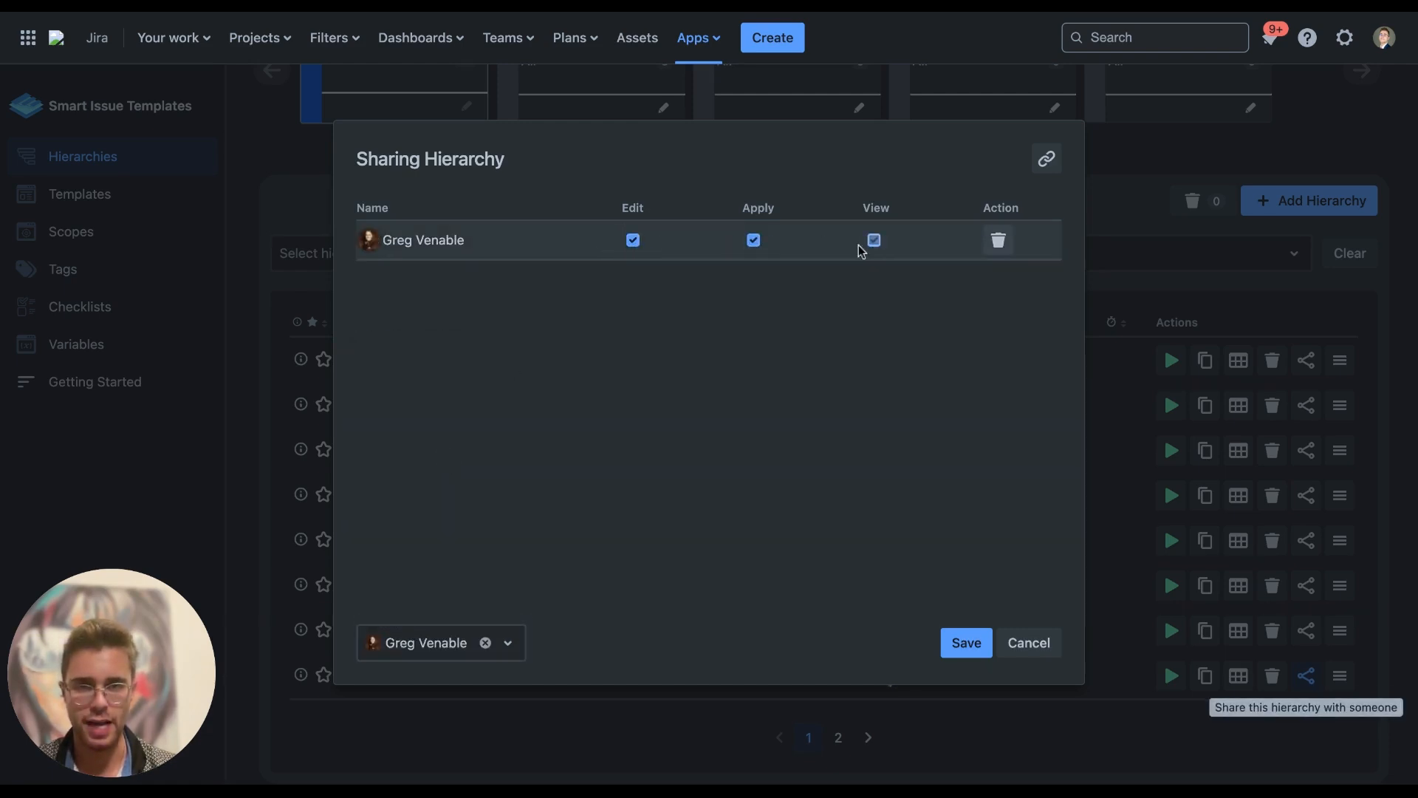
# Add a second view-only user and a third with Edit, Apply and View rights, then save
pyautogui.click(434, 642)
pyautogui.scroll(-2, 436, 560)
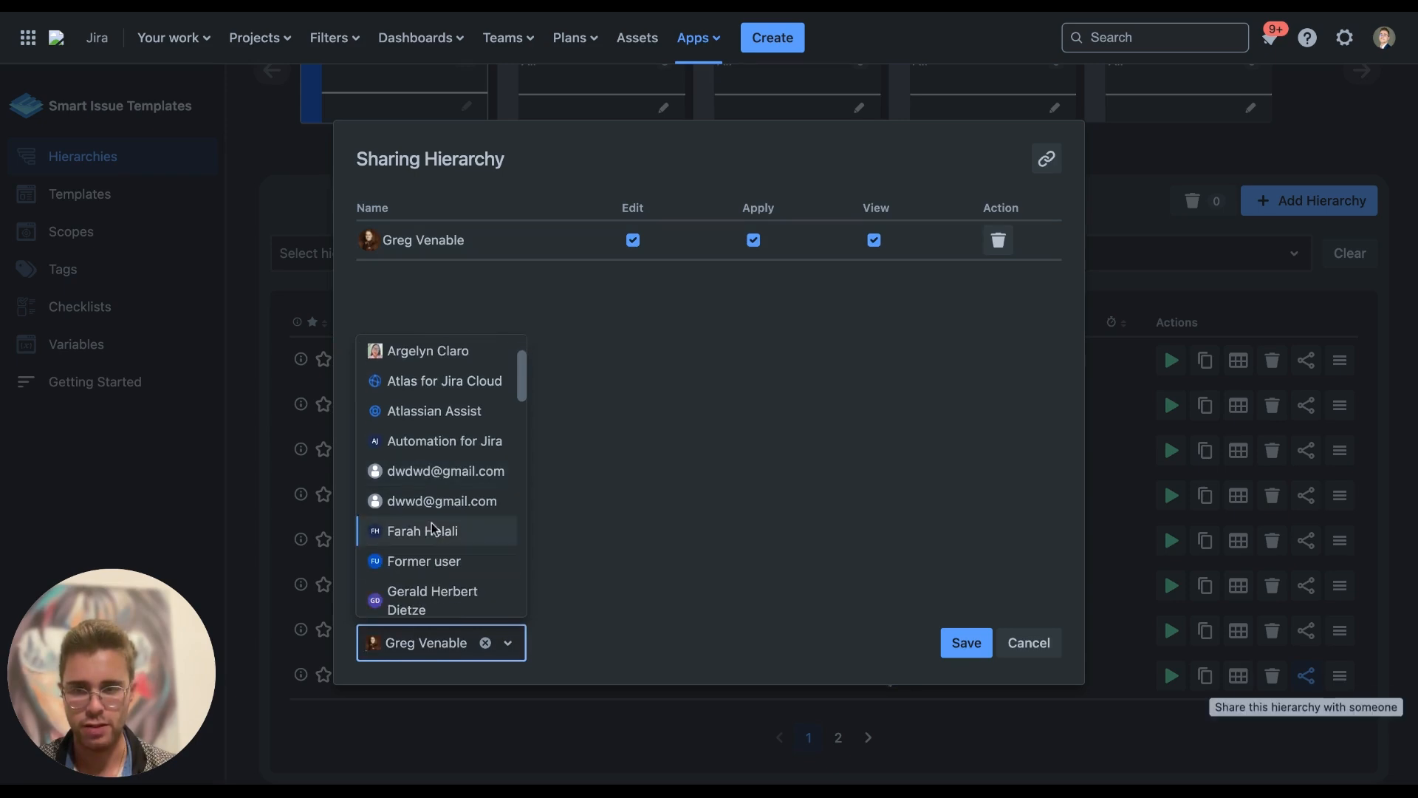
pyautogui.click(431, 530)
pyautogui.click(443, 641)
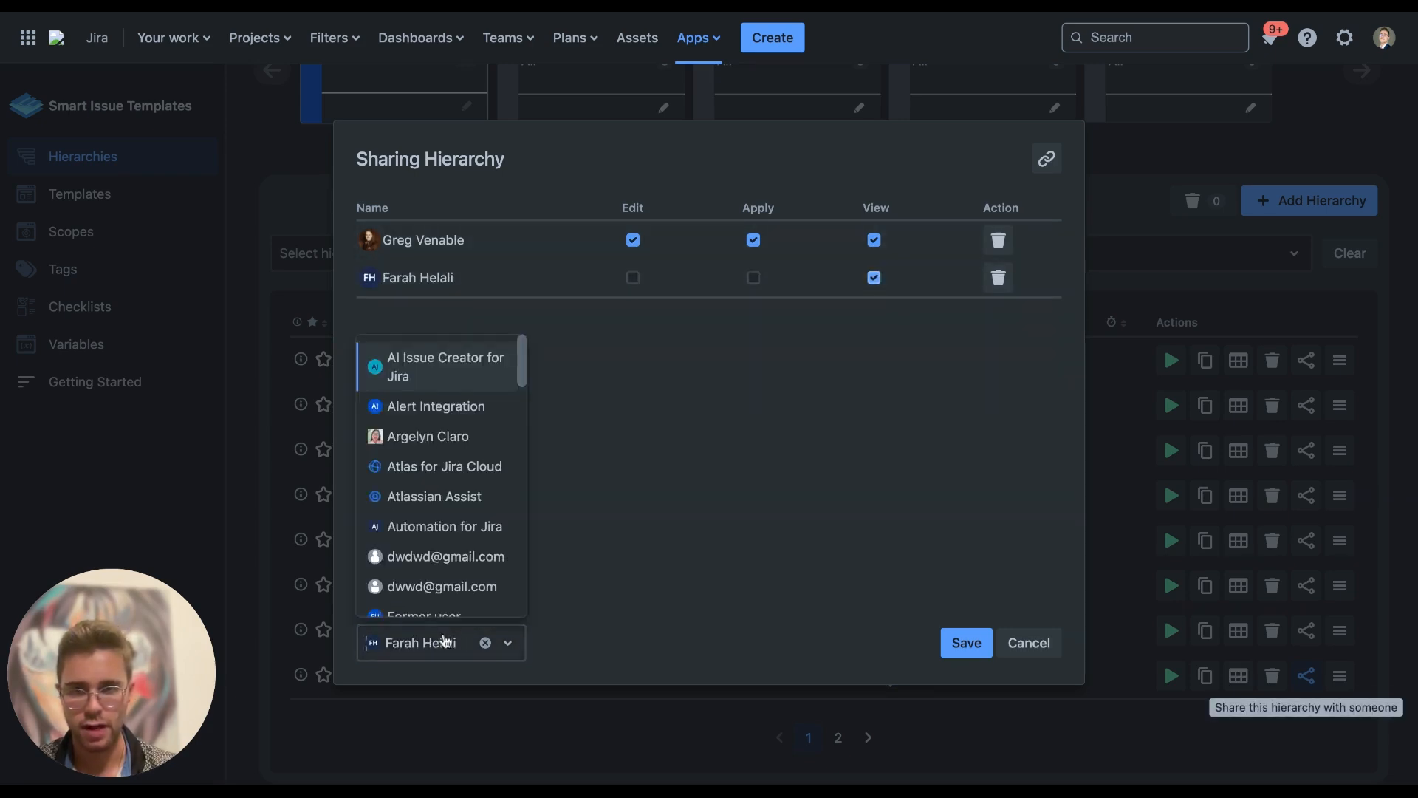
pyautogui.scroll(-4, 475, 576)
pyautogui.click(455, 449)
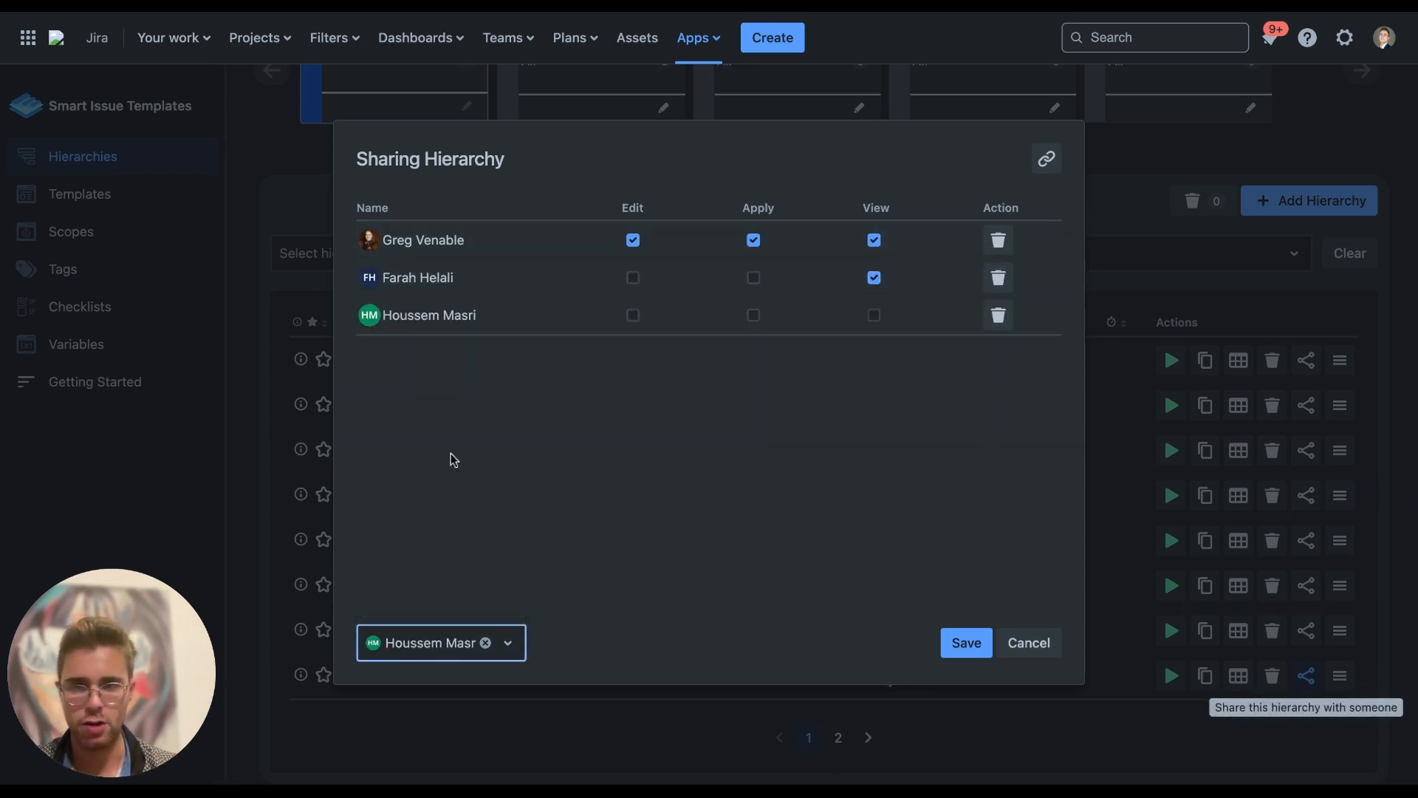
pyautogui.click(632, 316)
pyautogui.click(753, 317)
pyautogui.click(874, 316)
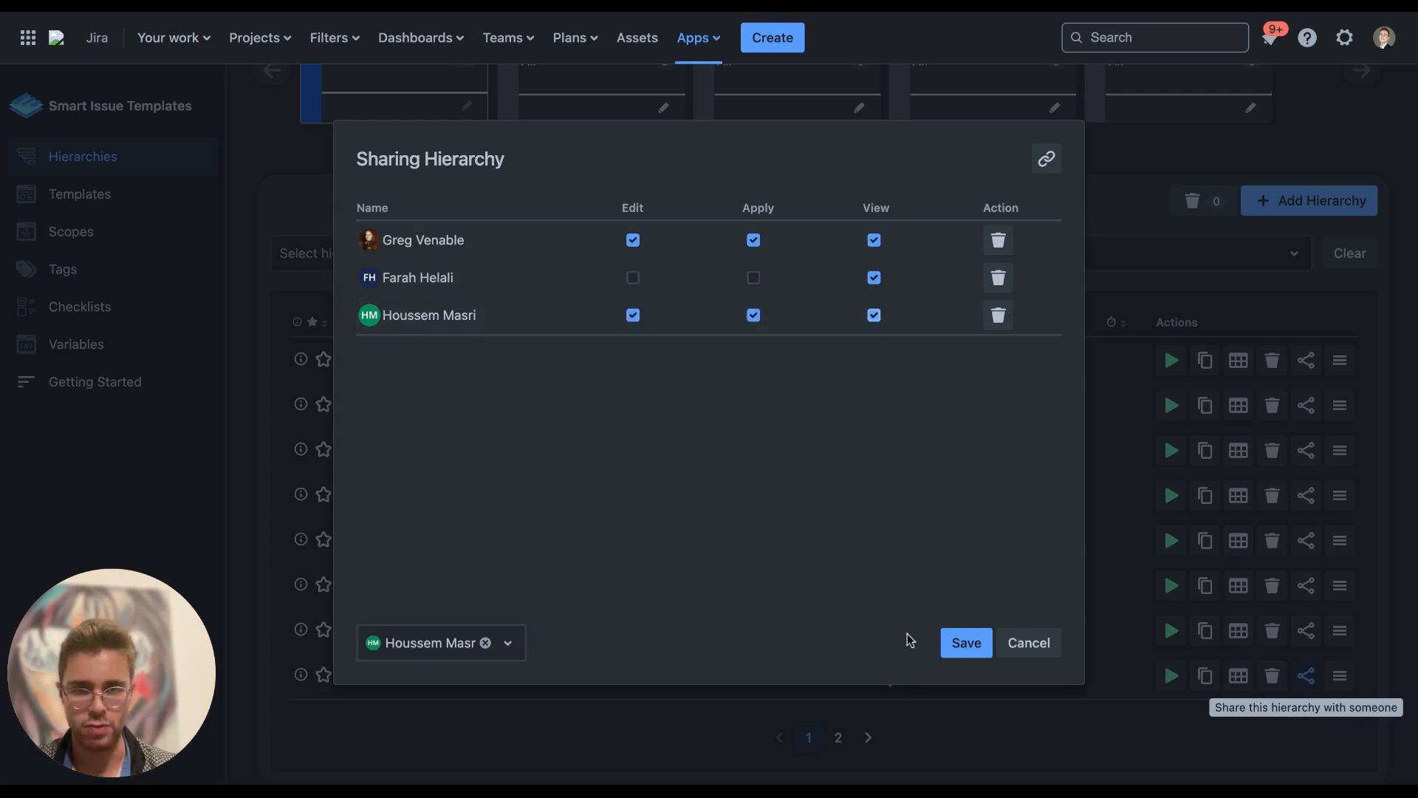
pyautogui.click(964, 643)
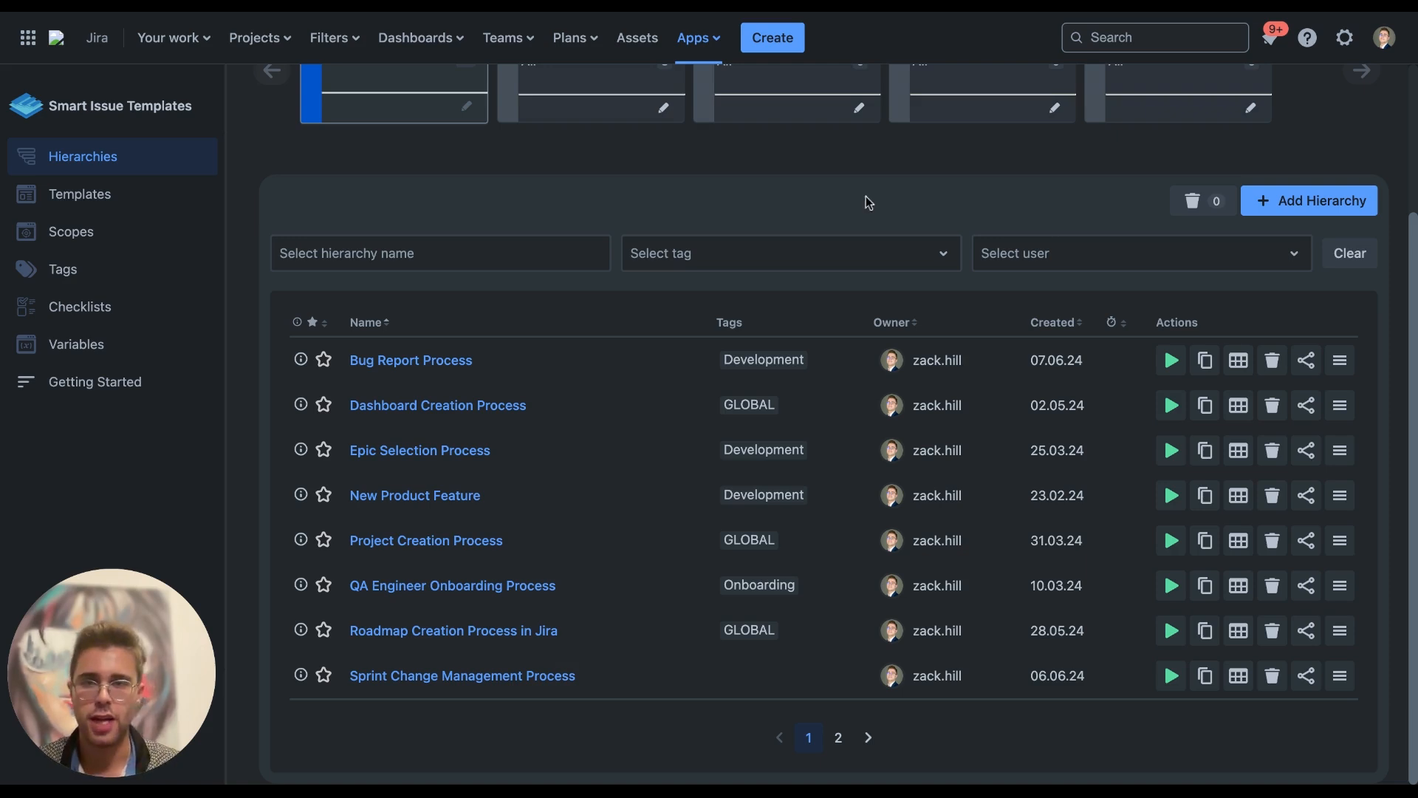
pyautogui.click(694, 37)
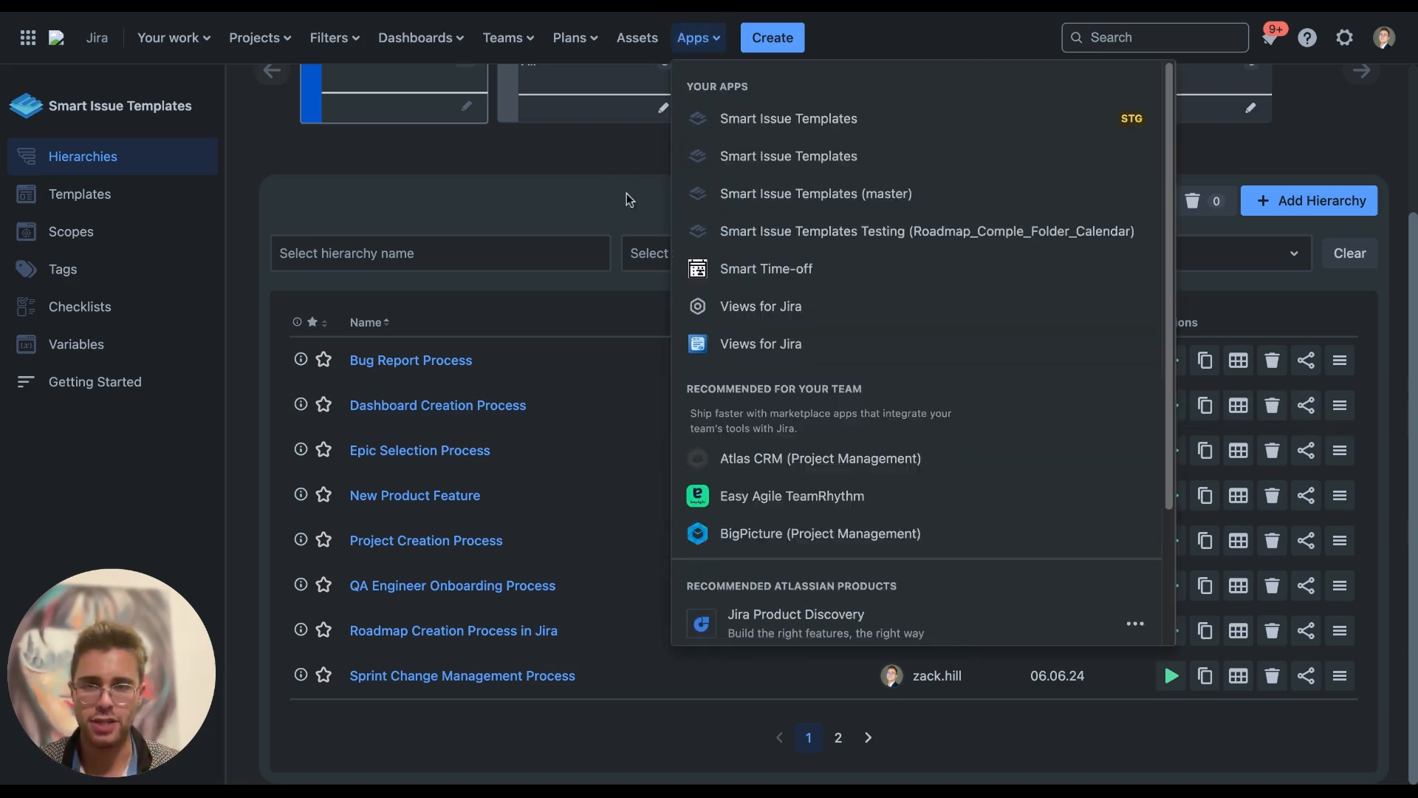
pyautogui.click(601, 153)
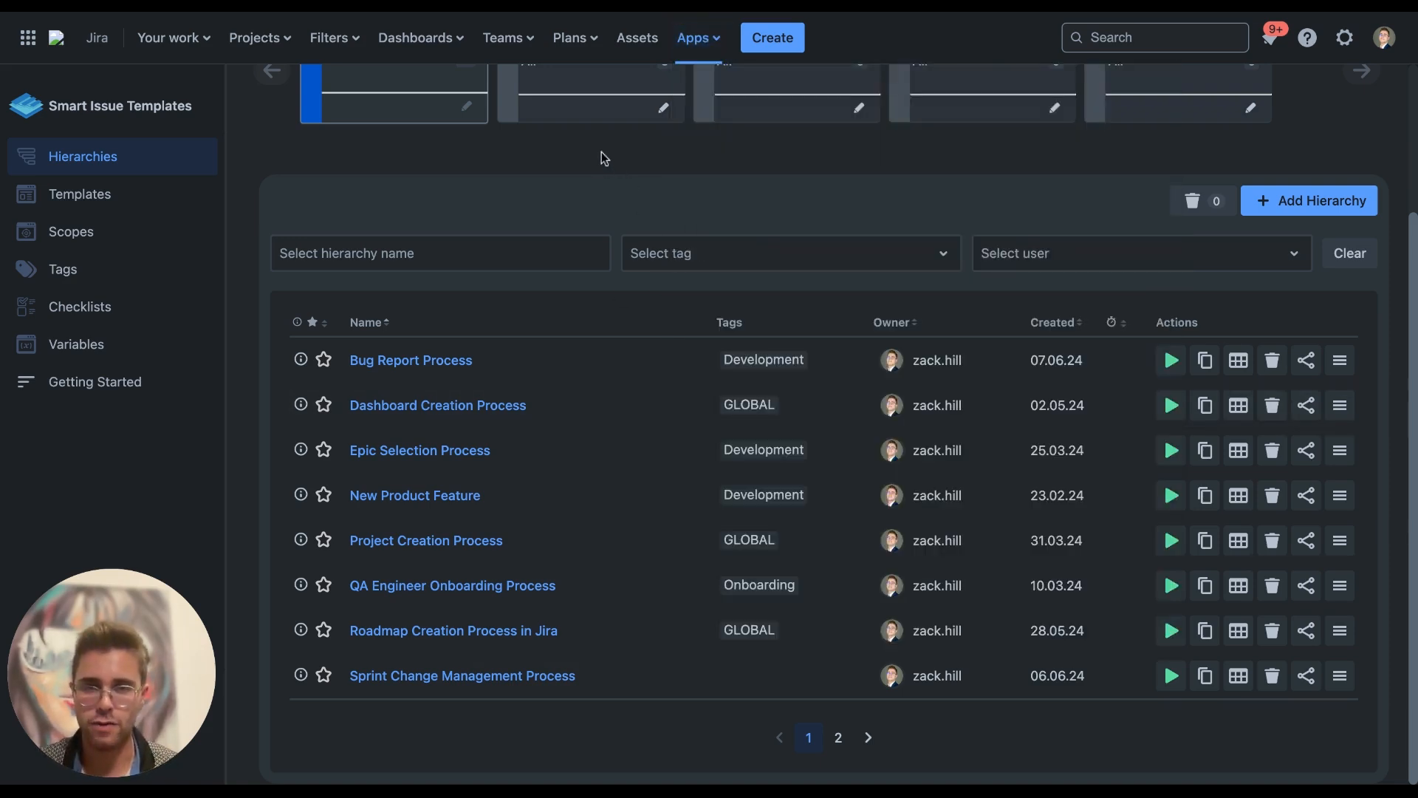